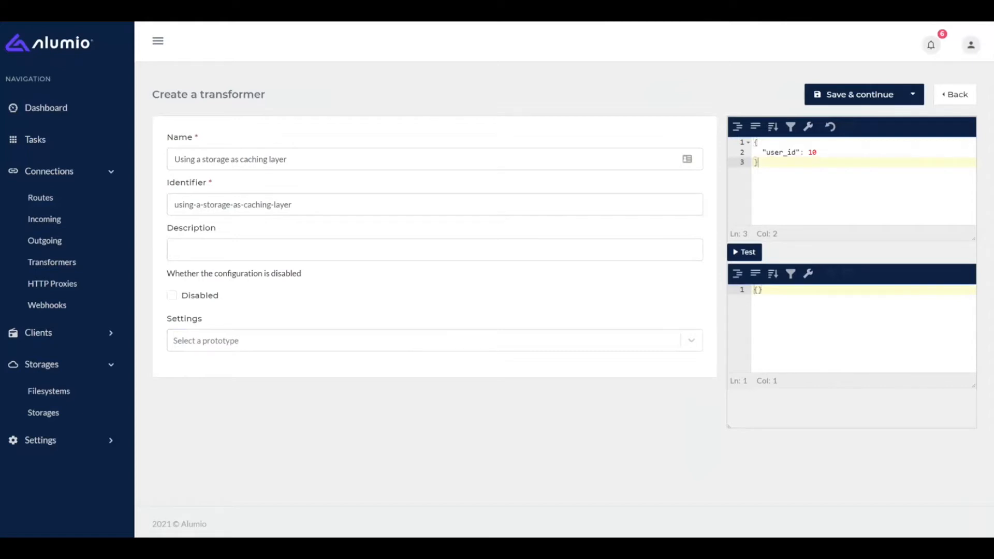
- Review the sample user_id input and the id and address block in the user API response
{"action": "key", "text": "ctrl+a"}
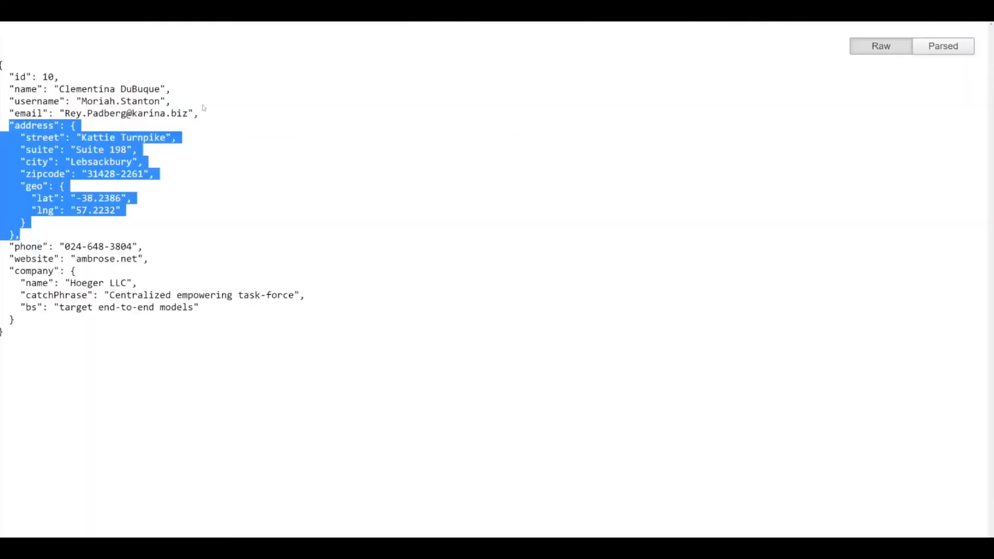
{"action": "left_click", "coordinate": [200, 107]}
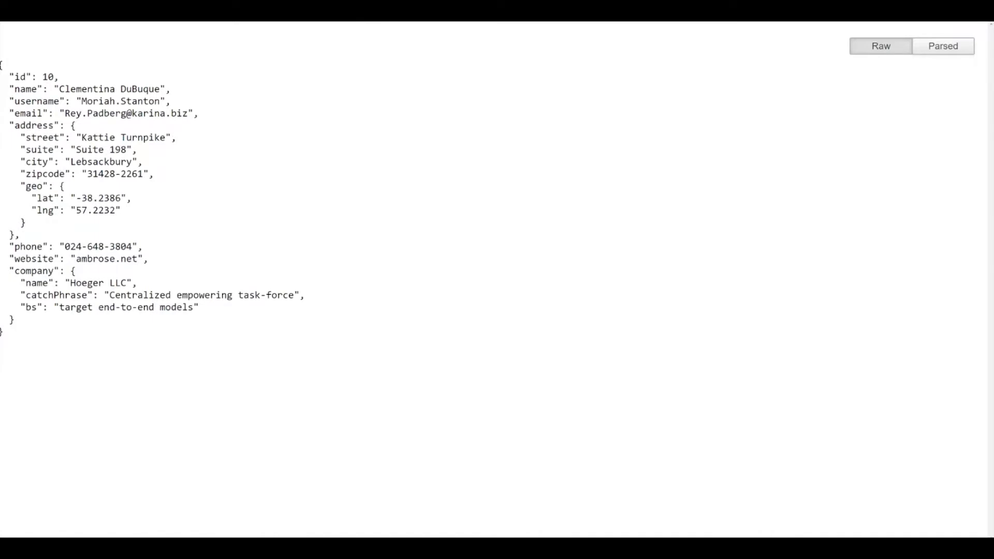
{"action": "left_click_drag", "start_coordinate": [15, 77], "coordinate": [48, 76]}
{"action": "left_click_drag", "start_coordinate": [9, 126], "coordinate": [14, 235]}
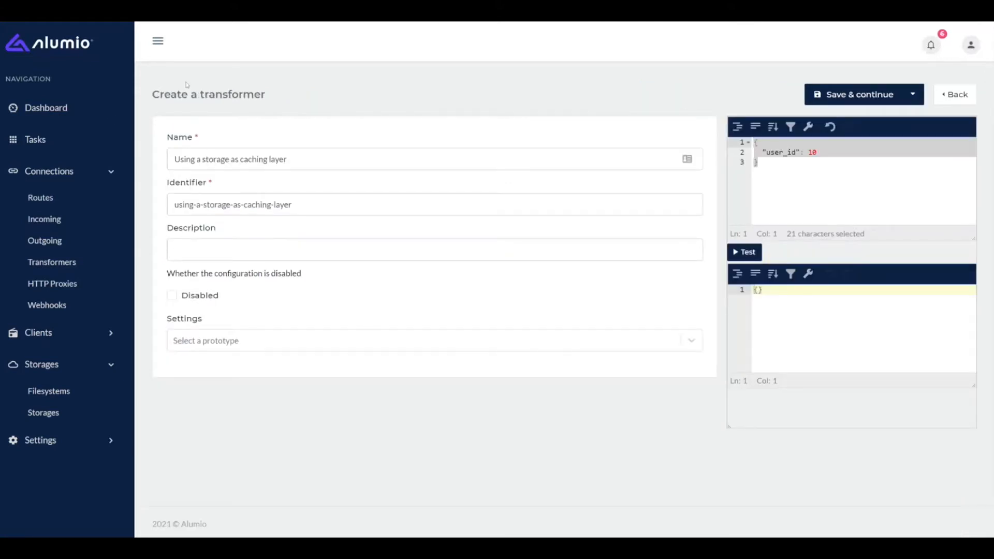
- Choose the prototype "Data, transform data using mappers and conditions" and add a Merger Transformer to its transformers
{"action": "left_click", "coordinate": [221, 340]}
{"action": "type", "text": "data,"}
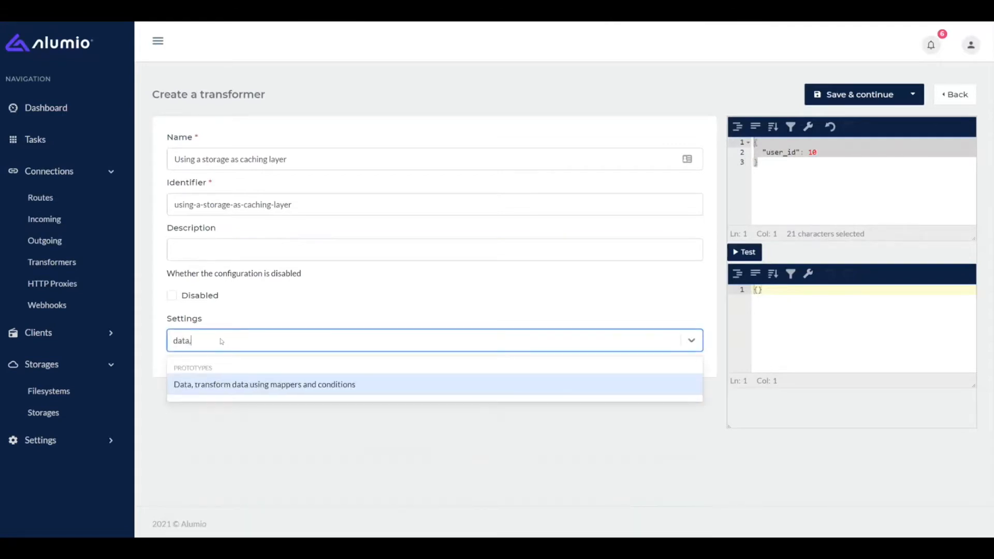
{"action": "key", "text": "Return"}
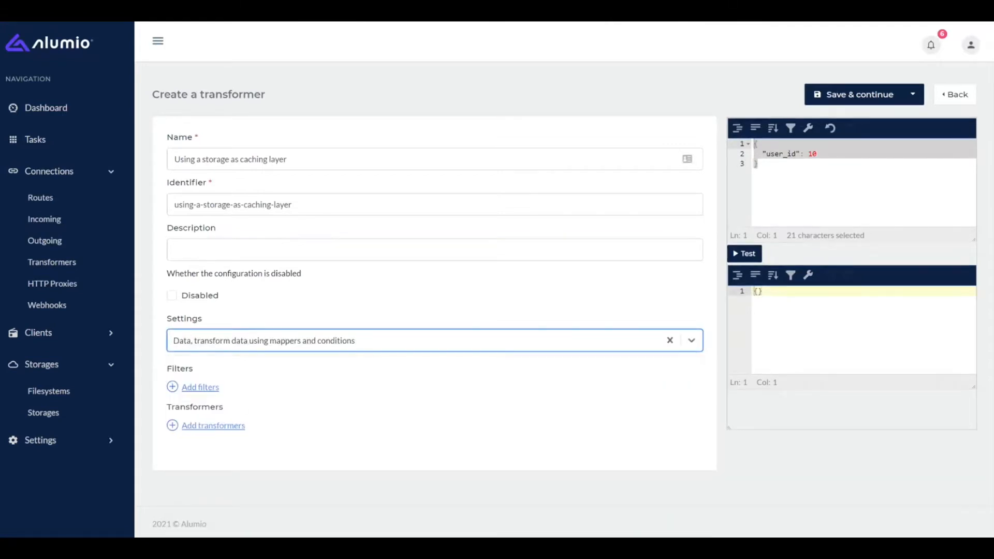
{"action": "left_click", "coordinate": [210, 426]}
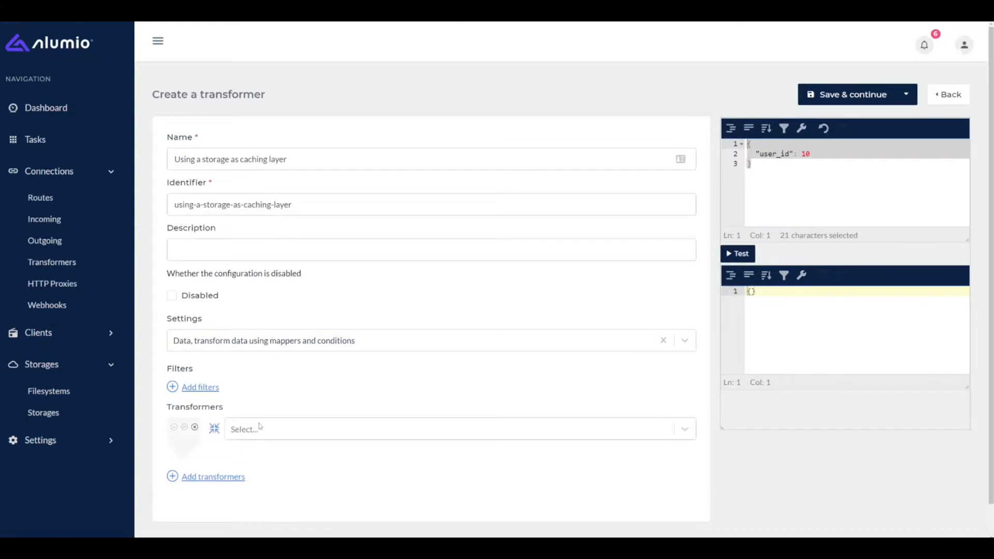
{"action": "left_click", "coordinate": [254, 428]}
{"action": "type", "text": "merg"}
{"action": "key", "text": "Return"}
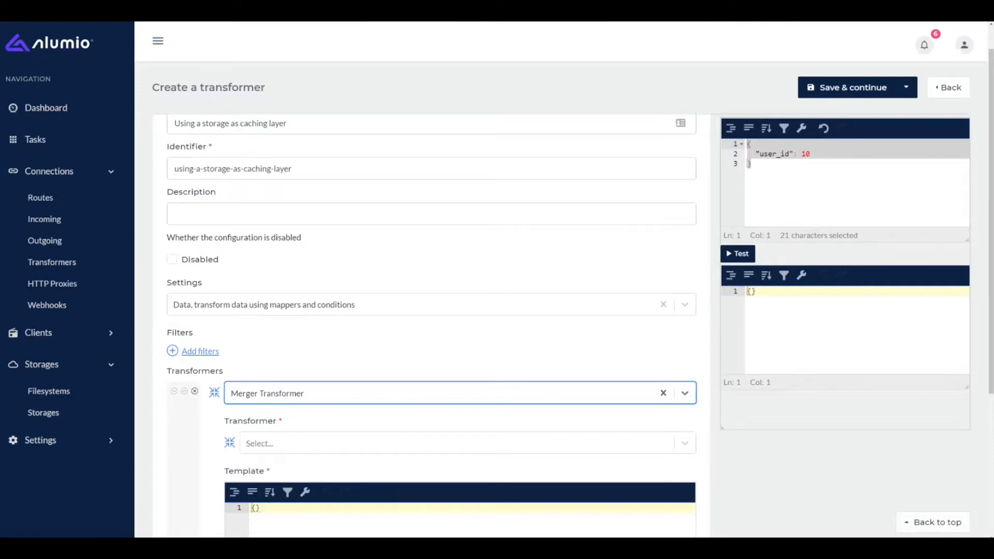
- Set the merger's inner transformer to Get Entity from storage, reading from JSONPlaceHolder User Storage
{"action": "scroll", "coordinate": [270, 339], "scroll_direction": "down", "scroll_amount": 2}
{"action": "left_click", "coordinate": [273, 331]}
{"action": "type", "text": "get e"}
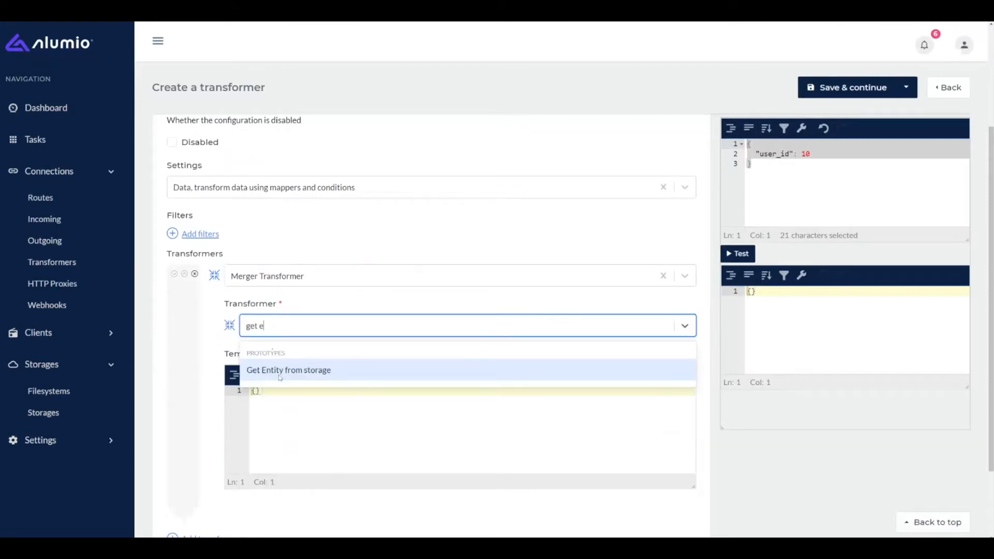
{"action": "left_click", "coordinate": [279, 375]}
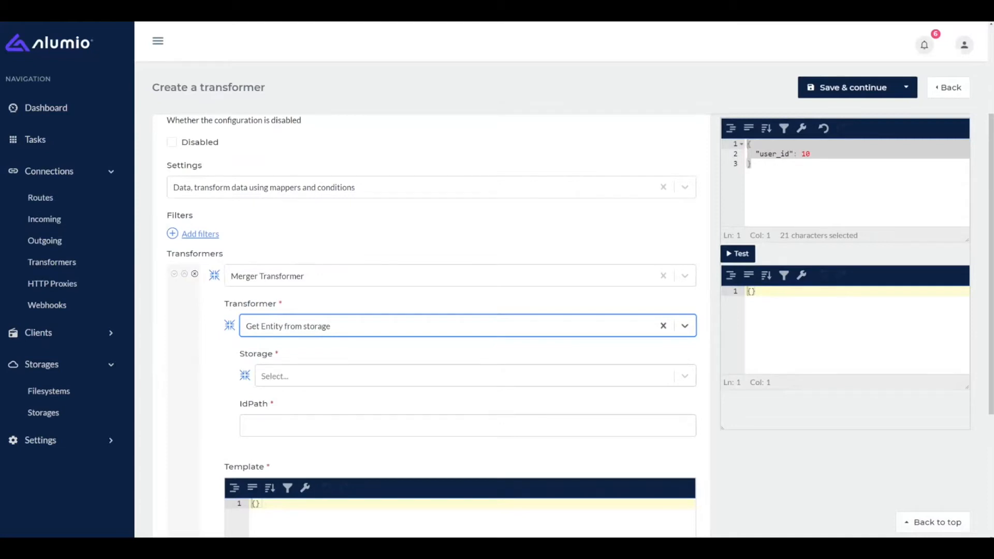
{"action": "double_click", "coordinate": [760, 154]}
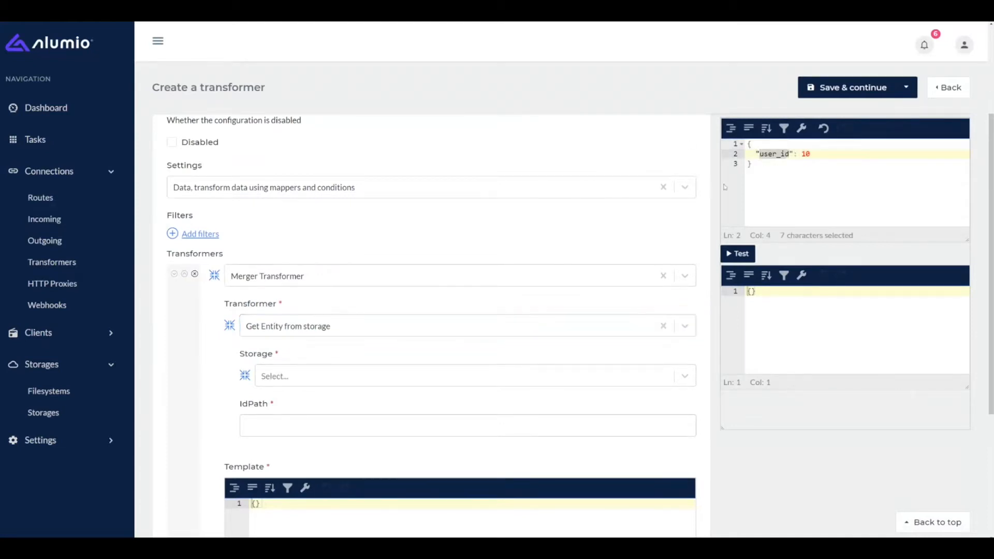
{"action": "left_click", "coordinate": [291, 376]}
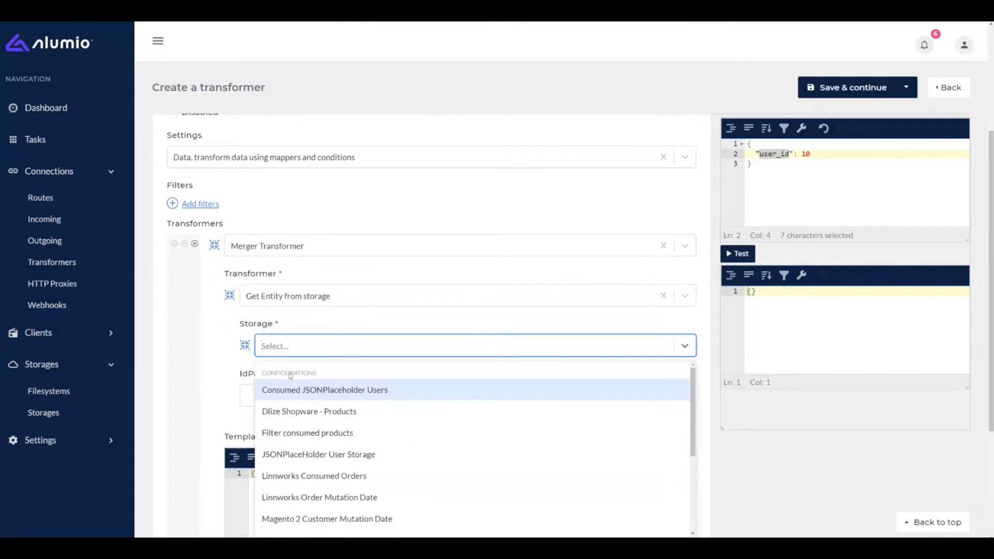
{"action": "left_click", "coordinate": [314, 454]}
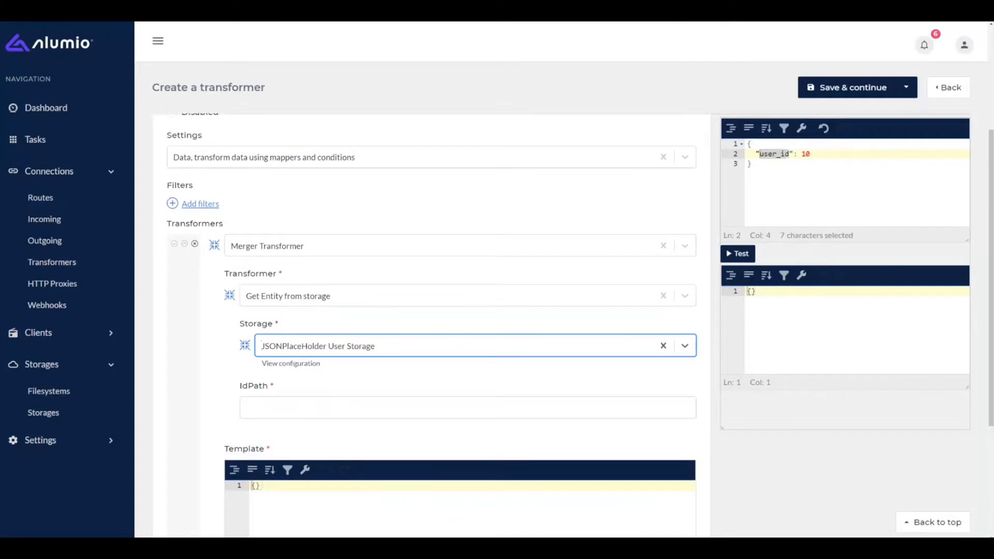
- Copy the user_id key from the test input into the IdPath of the storage lookup
{"action": "double_click", "coordinate": [774, 154]}
{"action": "key", "text": "ctrl+c"}
{"action": "left_click", "coordinate": [393, 407]}
{"action": "key", "text": "ctrl+v"}
- Fill the merger's template with a "storedData" key whose value is "&{@}"
{"action": "scroll", "coordinate": [431, 311], "scroll_direction": "down", "scroll_amount": 3}
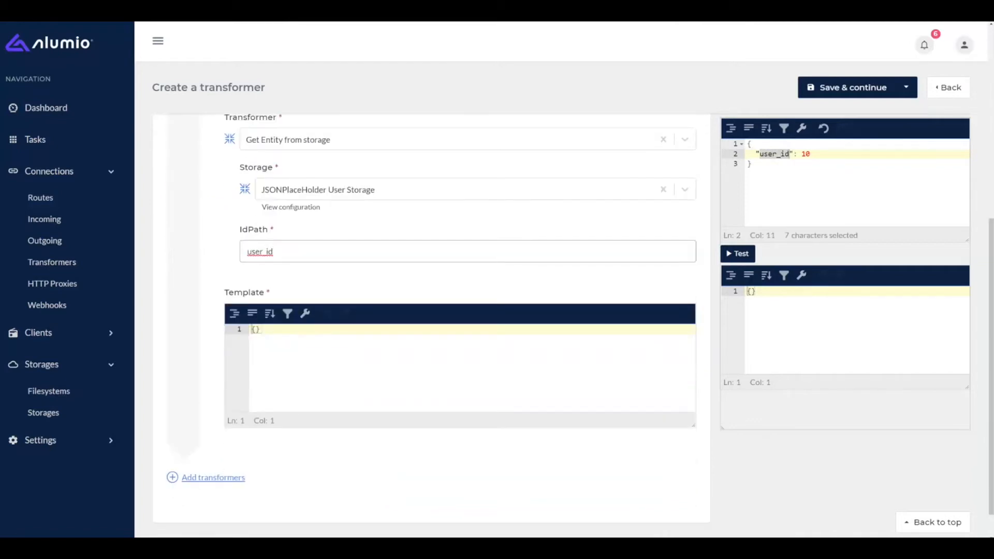
{"action": "left_click", "coordinate": [261, 329]}
{"action": "left_click", "coordinate": [256, 329]}
{"action": "key", "text": "Return"}
{"action": "type", "text": "\""}
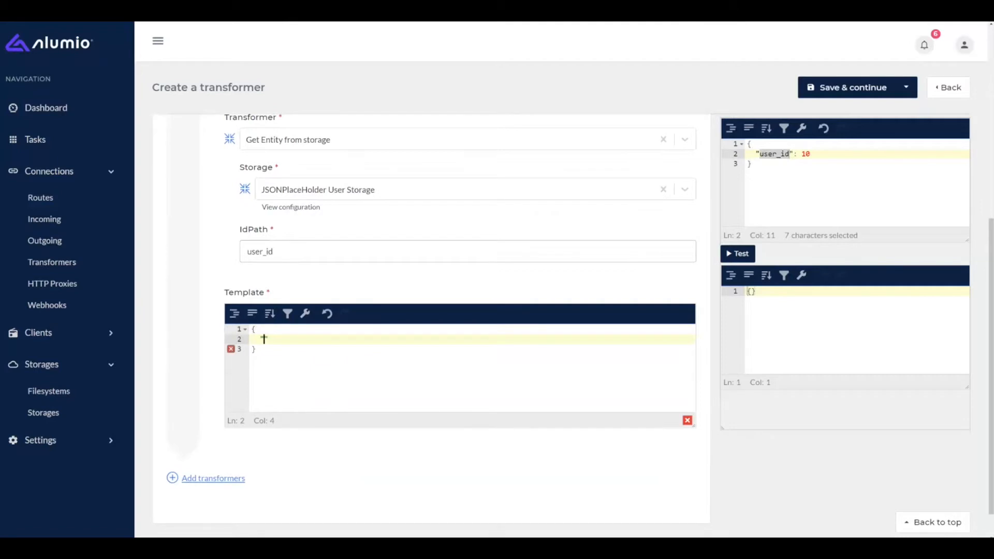
{"action": "type", "text": "storedData\": \""}
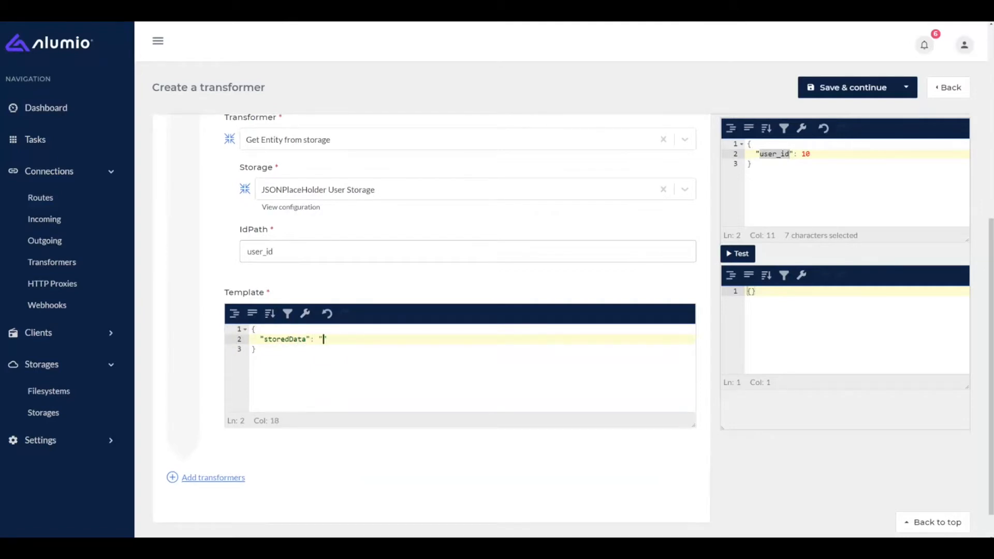
{"action": "type", "text": "&{@}"}
- Test the transformer and check the storedData value in the output
{"action": "left_click", "coordinate": [731, 255]}
{"action": "left_click_drag", "start_coordinate": [772, 331], "coordinate": [828, 332]}
{"action": "left_click", "coordinate": [835, 331]}
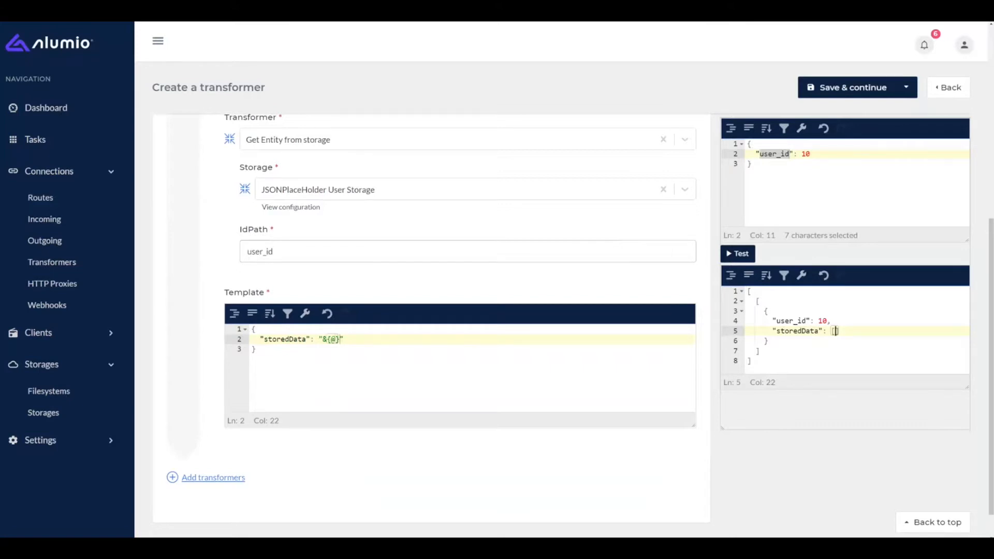
- Add a Conditional transformer after the Merger Transformer
{"action": "scroll", "coordinate": [222, 370], "scroll_direction": "down", "scroll_amount": 1}
{"action": "left_click", "coordinate": [223, 442]}
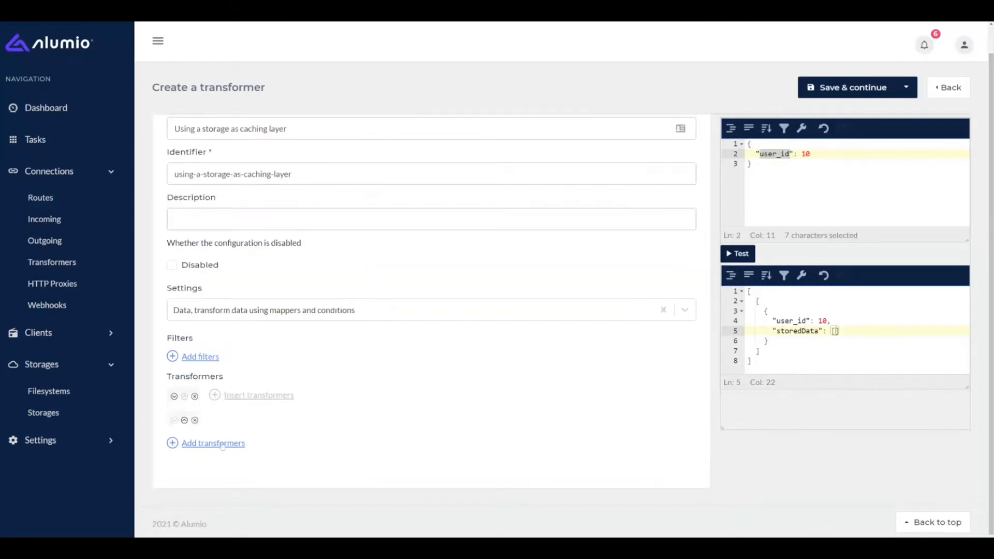
{"action": "left_click", "coordinate": [278, 441]}
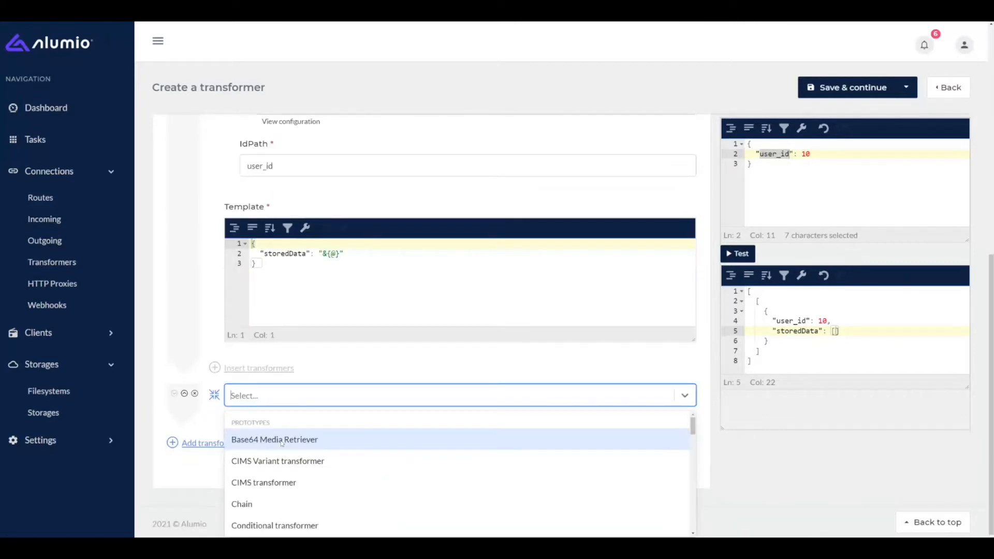
{"action": "type", "text": "cond"}
{"action": "left_click", "coordinate": [280, 441]}
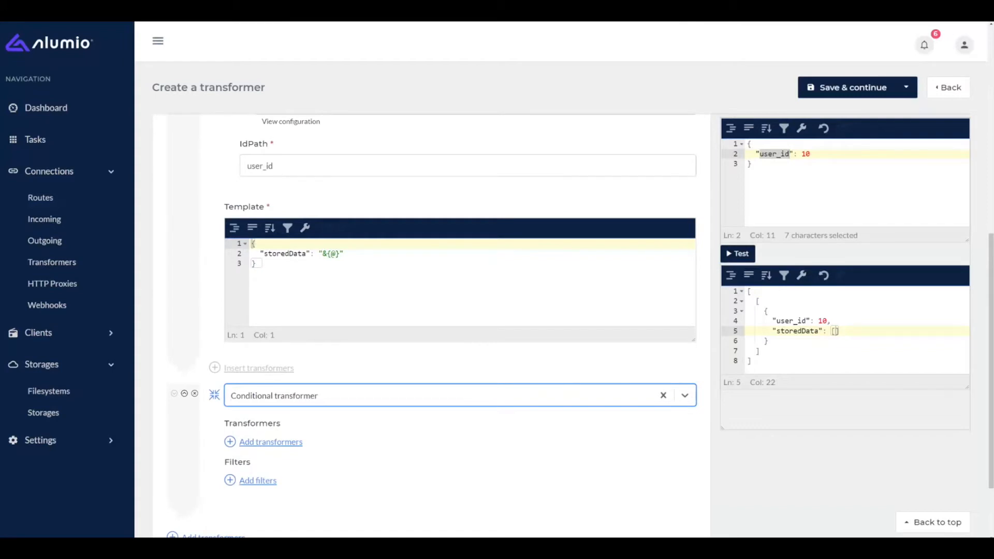
- Add a Value condition filter to the Conditional transformer
{"action": "left_click", "coordinate": [258, 480]}
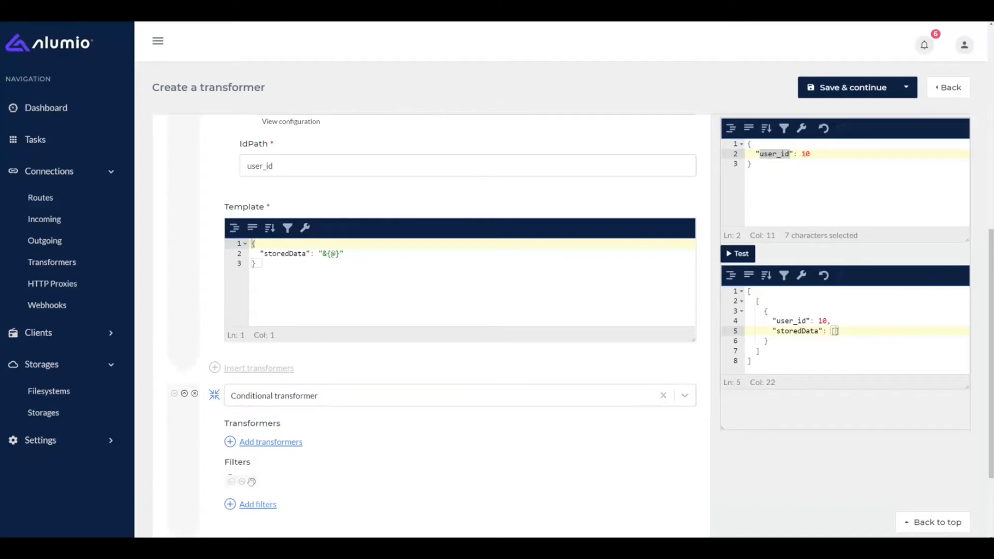
{"action": "scroll", "coordinate": [250, 466], "scroll_direction": "down", "scroll_amount": 1}
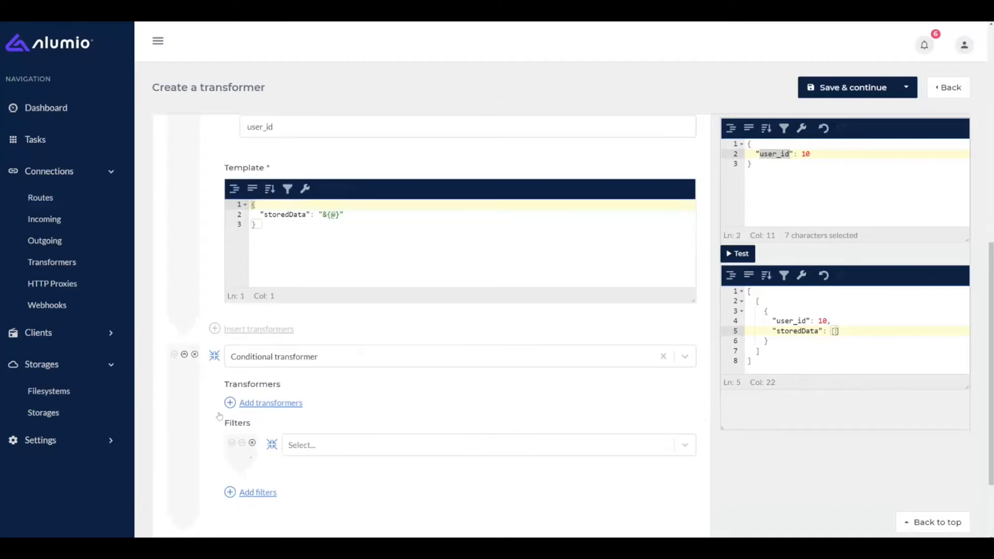
{"action": "left_click", "coordinate": [288, 444]}
{"action": "left_click", "coordinate": [320, 516]}
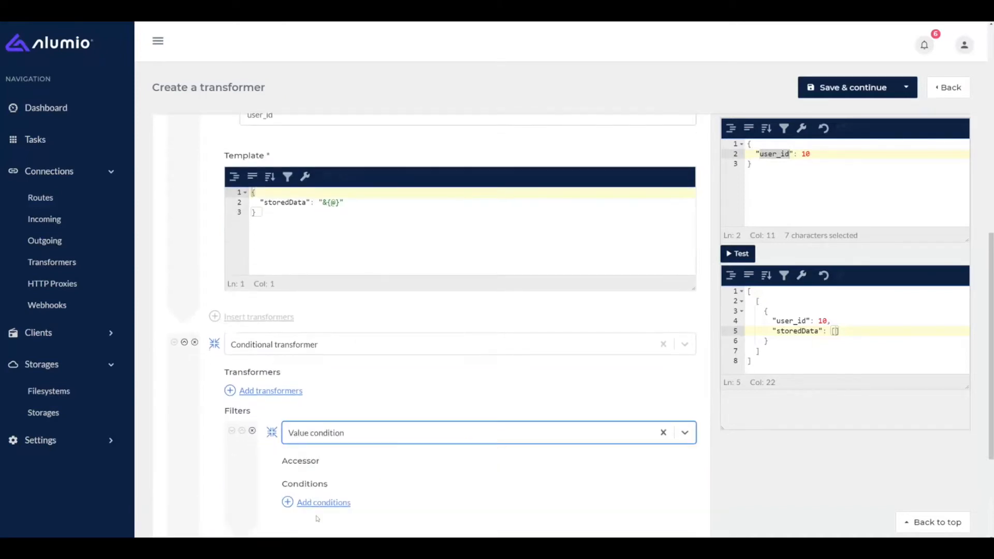
- Give the value condition a Key accessor that reads the key storedData
{"action": "scroll", "coordinate": [289, 478], "scroll_direction": "down", "scroll_amount": 2}
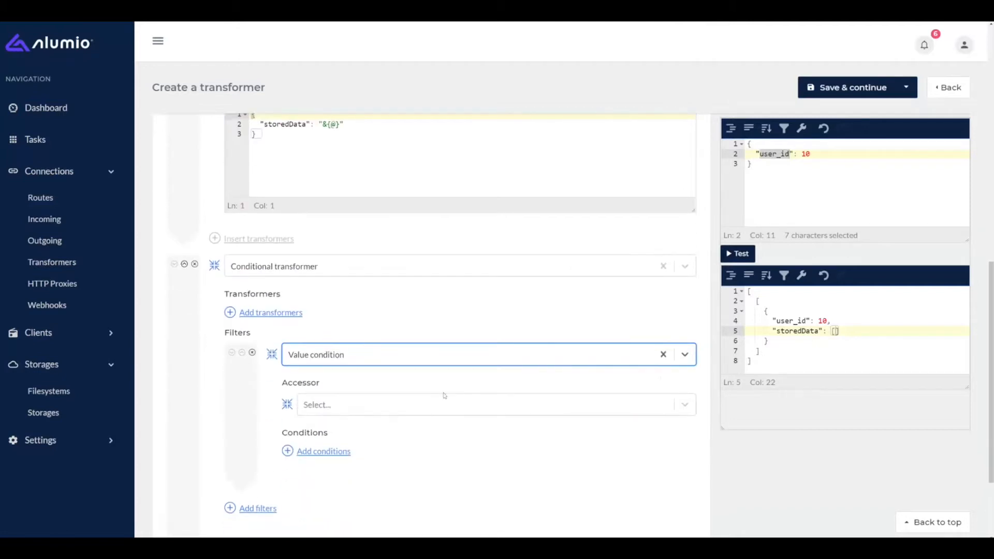
{"action": "left_click_drag", "start_coordinate": [776, 330], "coordinate": [810, 331]}
{"action": "left_click", "coordinate": [325, 404]}
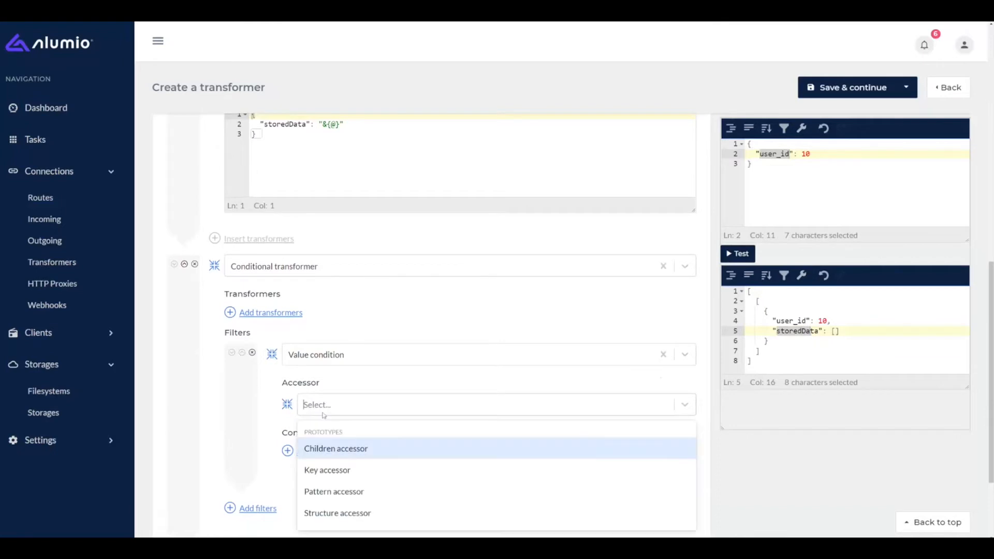
{"action": "left_click", "coordinate": [324, 470]}
{"action": "scroll", "coordinate": [324, 456], "scroll_direction": "down", "scroll_amount": 2}
{"action": "left_click", "coordinate": [323, 417]}
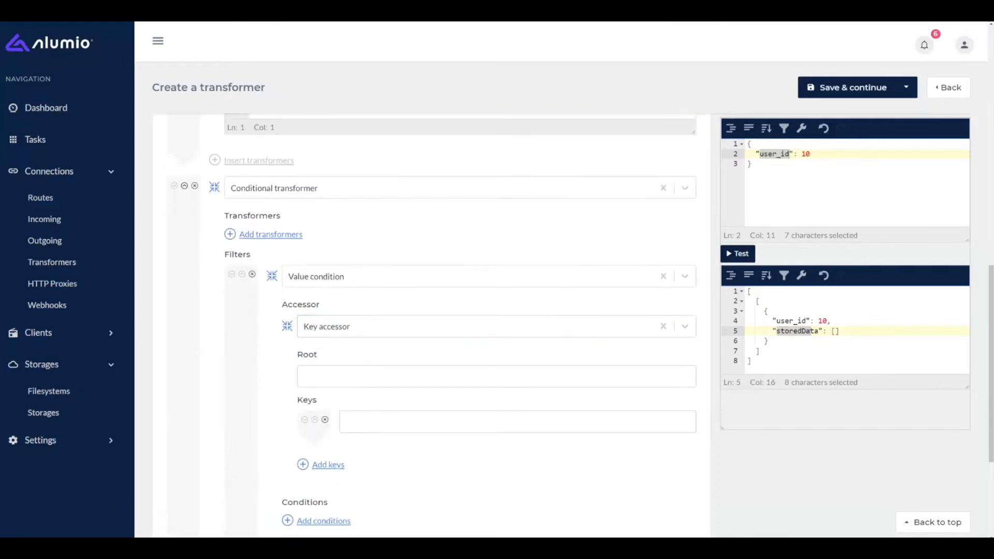
{"action": "type", "text": "storedData"}
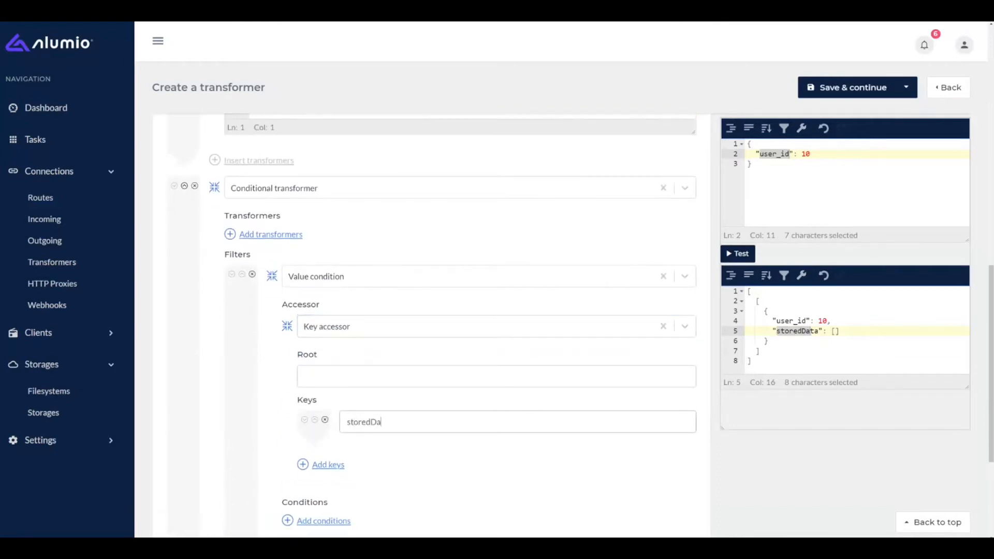
{"action": "left_click_drag", "start_coordinate": [811, 331], "coordinate": [819, 331]}
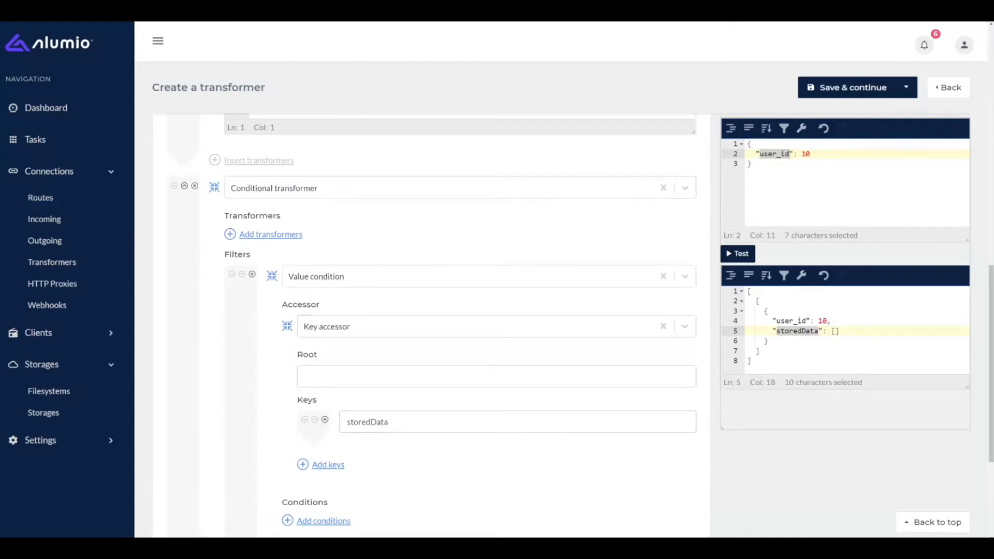
- Add an Is empty condition to the storedData value condition
{"action": "scroll", "coordinate": [473, 329], "scroll_direction": "down", "scroll_amount": 3}
{"action": "left_click", "coordinate": [322, 366]}
{"action": "left_click", "coordinate": [364, 368]}
{"action": "type", "text": "is em"}
{"action": "key", "text": "Return"}
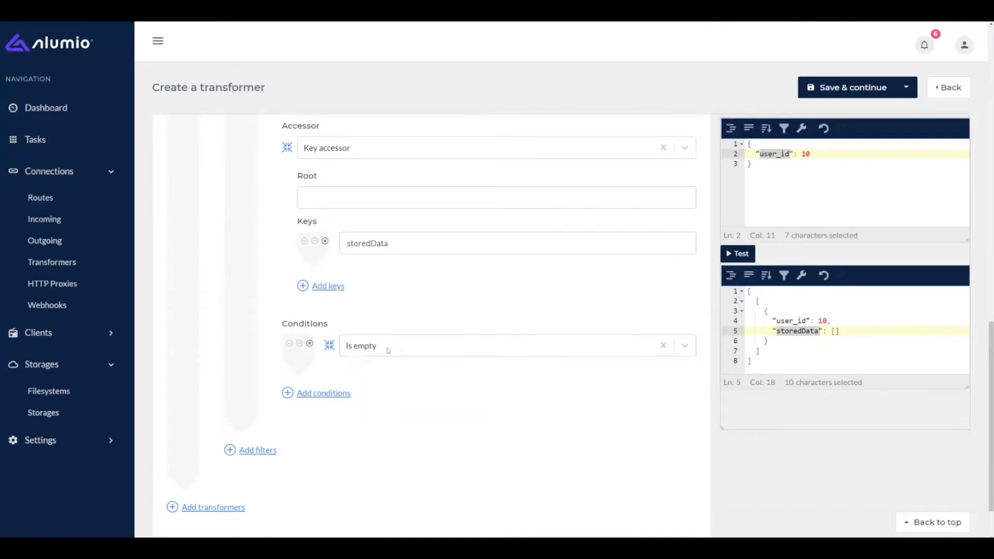
- Add a Merger Transformer inside the Conditional transformer and set its inner transformer to HTTP Transformer
{"action": "scroll", "coordinate": [385, 350], "scroll_direction": "up", "scroll_amount": 2}
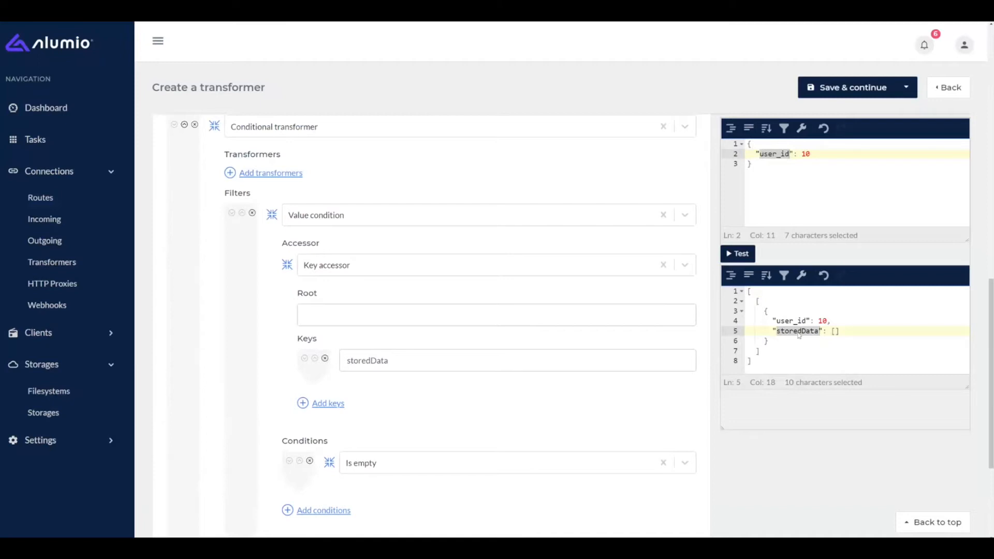
{"action": "left_click", "coordinate": [265, 173]}
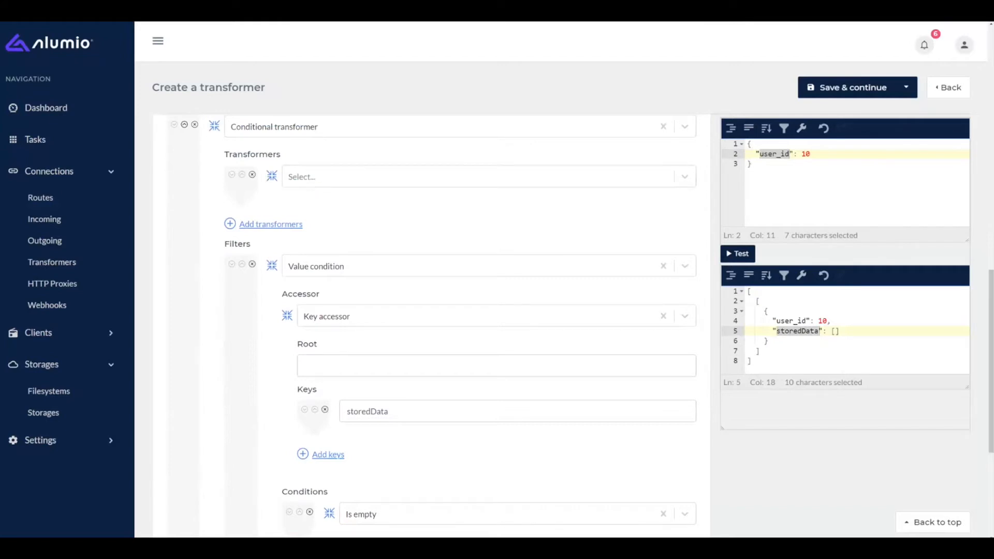
{"action": "left_click", "coordinate": [313, 177]}
{"action": "type", "text": "merger"}
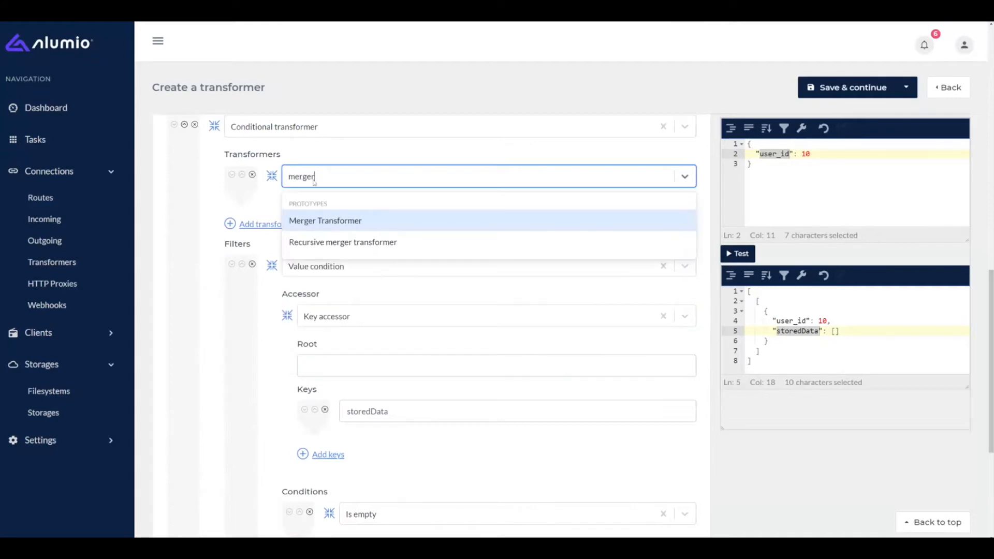
{"action": "key", "text": "Return"}
{"action": "left_click", "coordinate": [325, 220]}
{"action": "type", "text": "htt"}
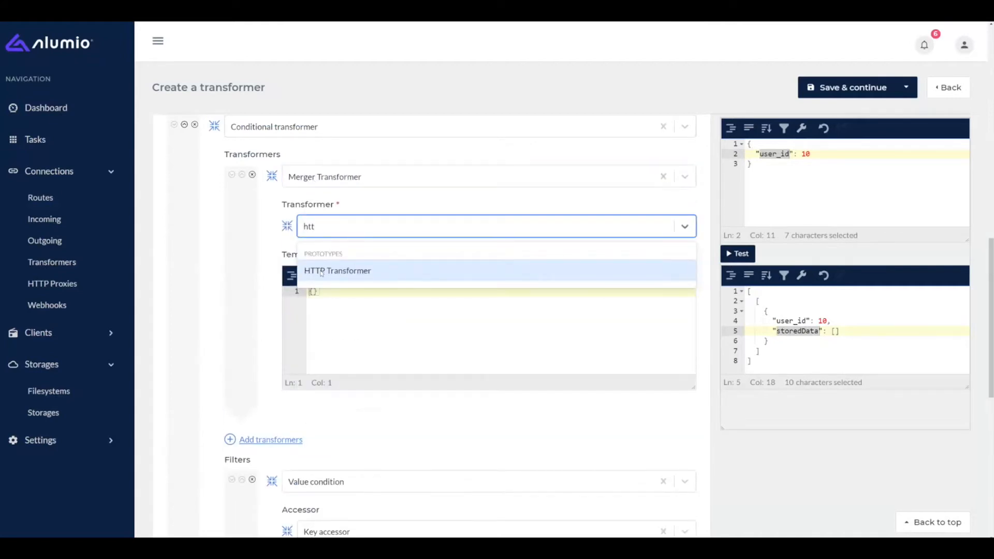
{"action": "left_click", "coordinate": [322, 271]}
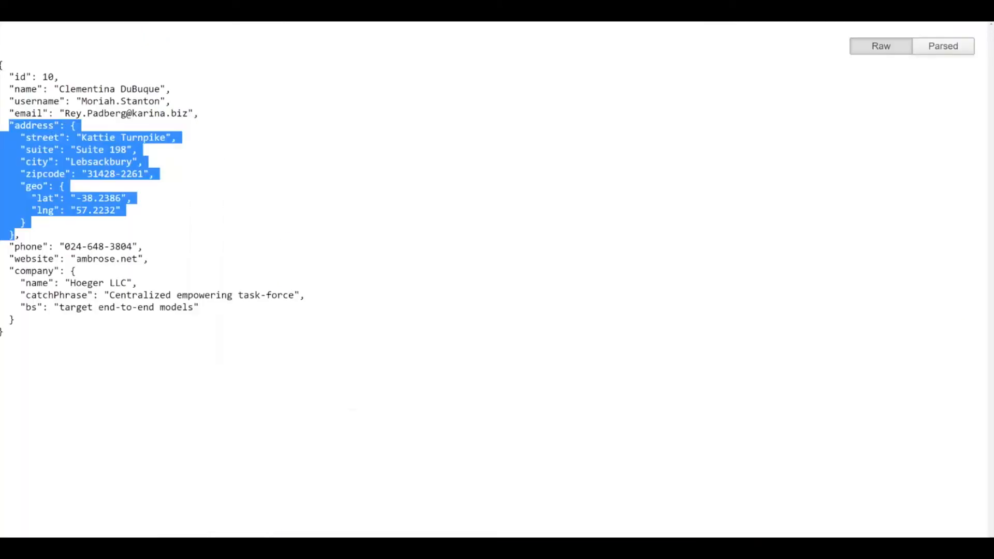
{"action": "key", "text": "alt+Tab"}
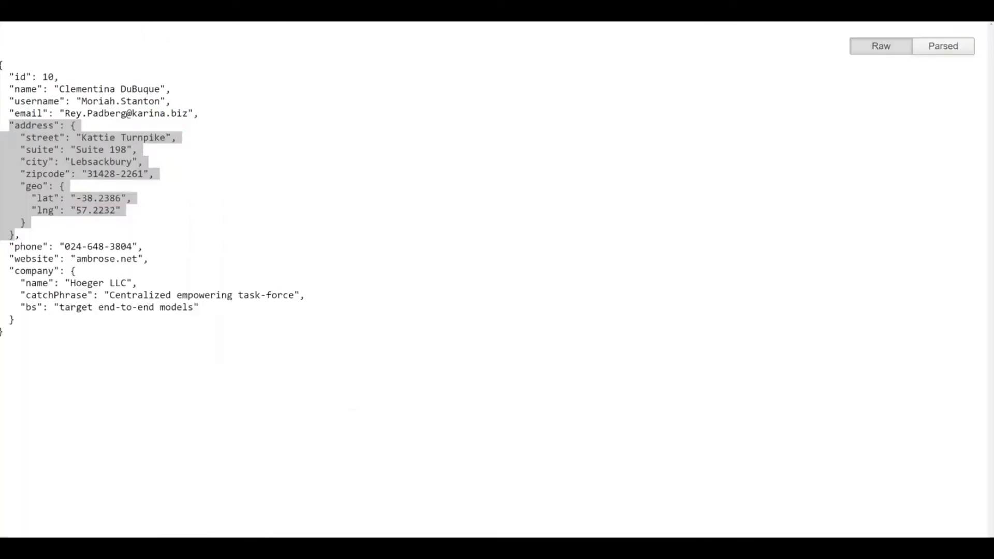
{"action": "left_click", "coordinate": [274, 22]}
{"action": "left_click", "coordinate": [322, 293]}
{"action": "type", "text": "https://jsonplaceholder.typicode.com/users/10"}
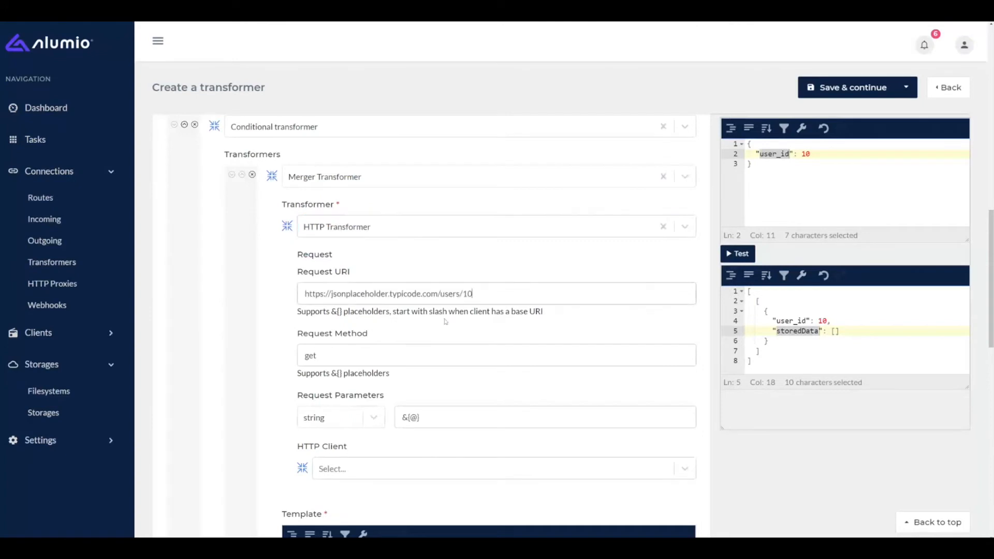
- Replace the fixed user ID at the end of the Request URI with the placeholder &{user_id}
{"action": "type", "text": "&{user_id"}
{"action": "key", "text": "End"}
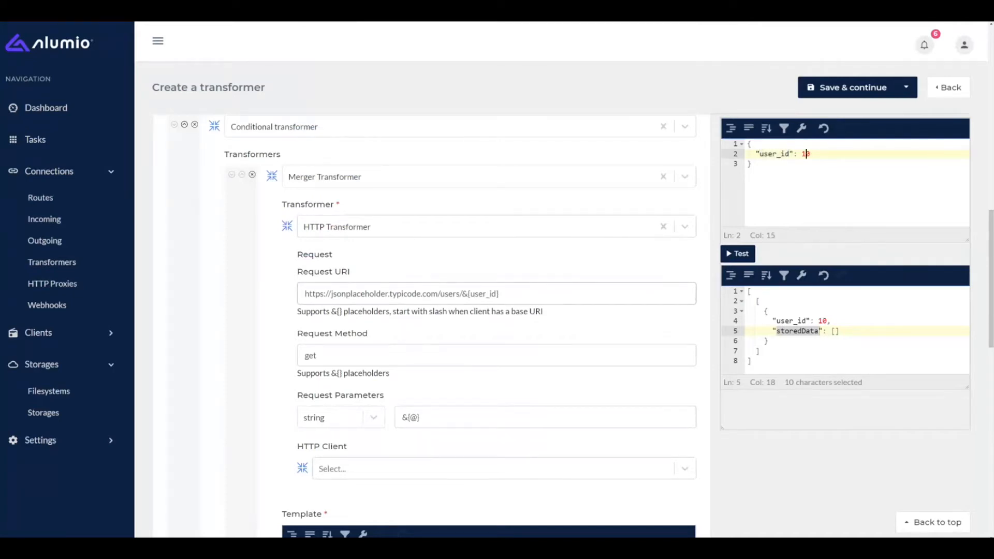
{"action": "left_click_drag", "start_coordinate": [462, 294], "coordinate": [468, 294]}
- Set the HTTP Client of the HTTP Transformer to Default client
{"action": "scroll", "coordinate": [404, 325], "scroll_direction": "down", "scroll_amount": 2}
{"action": "left_click", "coordinate": [357, 393]}
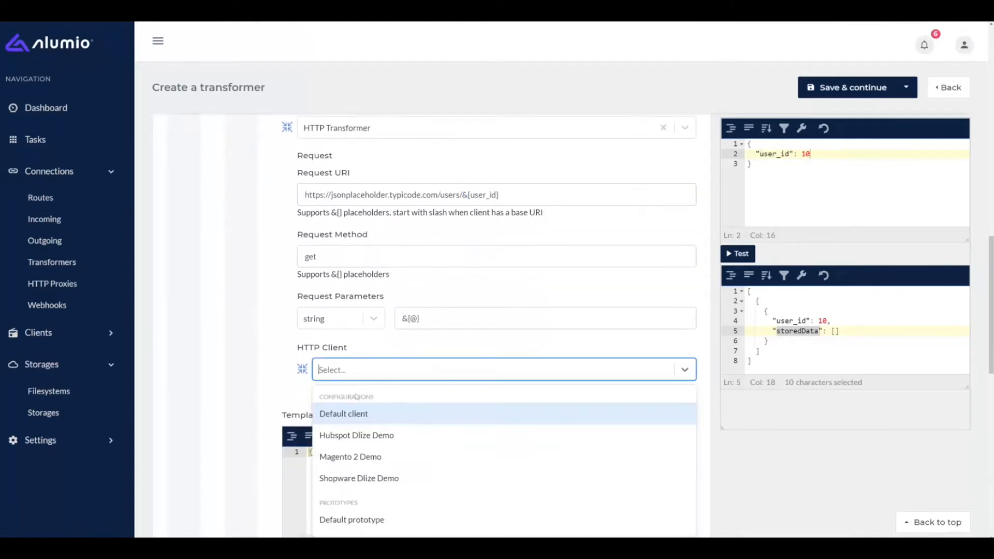
{"action": "left_click", "coordinate": [350, 414]}
- Fill the Merger Transformer's template with an address property set to the placeholder &{address}
{"action": "scroll", "coordinate": [349, 414], "scroll_direction": "down", "scroll_amount": 2}
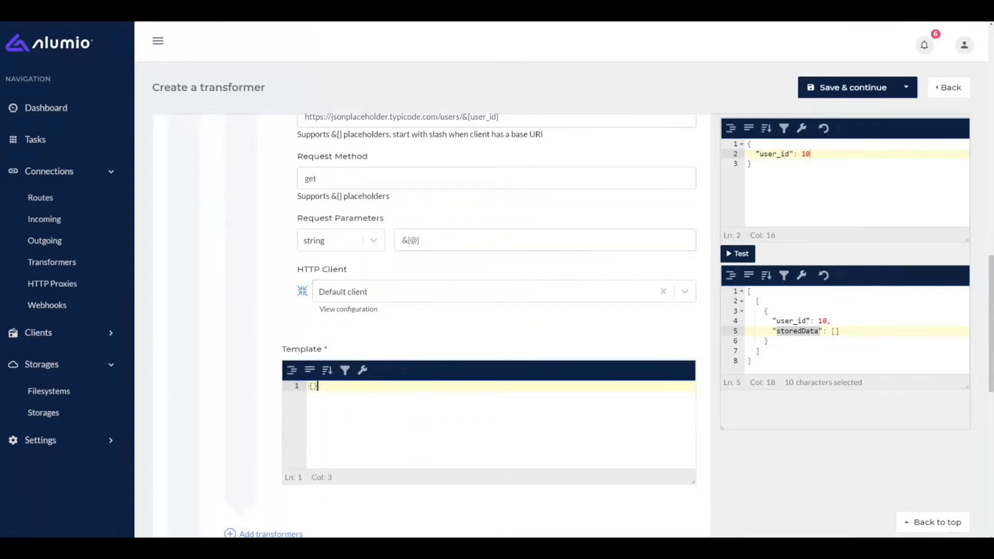
{"action": "key", "text": "Return"}
{"action": "type", "text": "\"address\": \"a"}
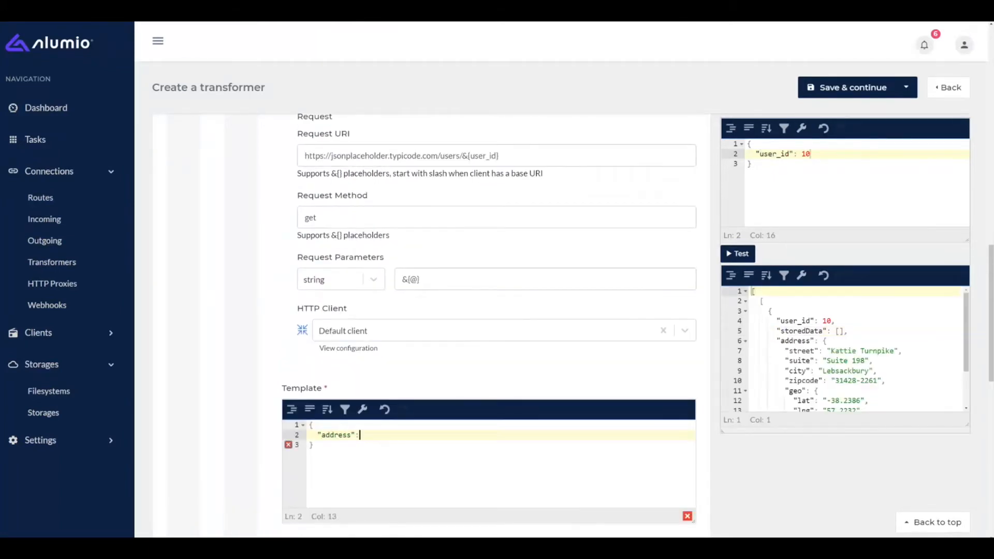
{"action": "type", "text": "ddress"}
{"action": "key", "text": "BackSpace"}
{"action": "key", "text": "BackSpace"}
{"action": "key", "text": "BackSpace"}
{"action": "key", "text": "BackSpace"}
{"action": "key", "text": "BackSpace"}
{"action": "key", "text": "BackSpace"}
{"action": "key", "text": "BackSpace"}
{"action": "type", "text": "&{address}"}
- Examine the address object merged into the test output, including its street value
{"action": "left_click", "coordinate": [827, 350]}
{"action": "scroll", "coordinate": [827, 351], "scroll_direction": "down", "scroll_amount": 1}
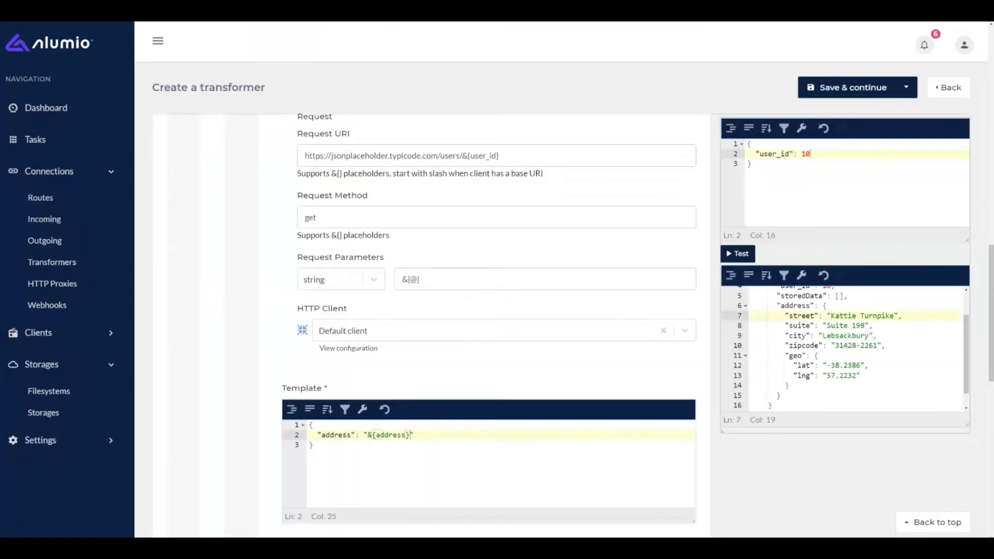
{"action": "left_click_drag", "start_coordinate": [834, 316], "coordinate": [890, 316]}
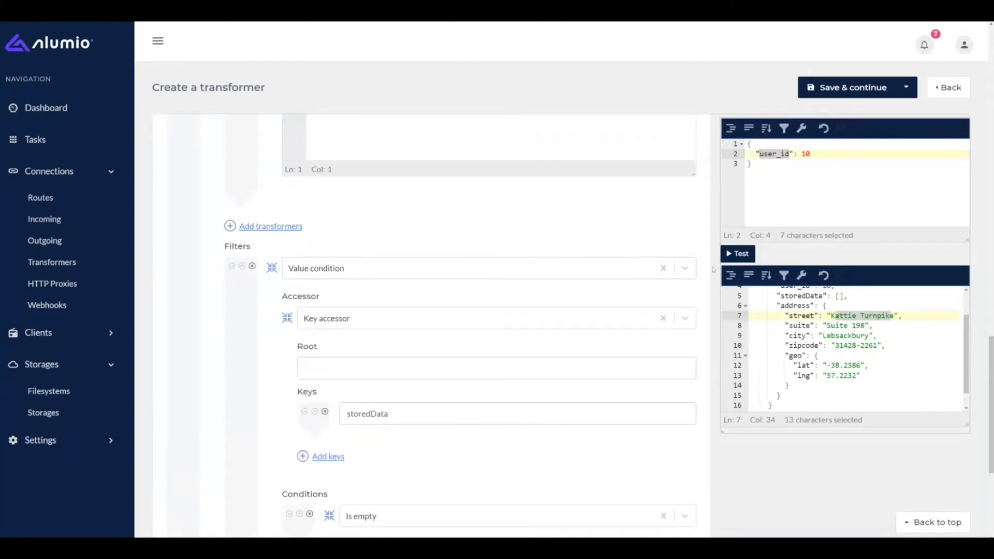
{"action": "left_click", "coordinate": [844, 315]}
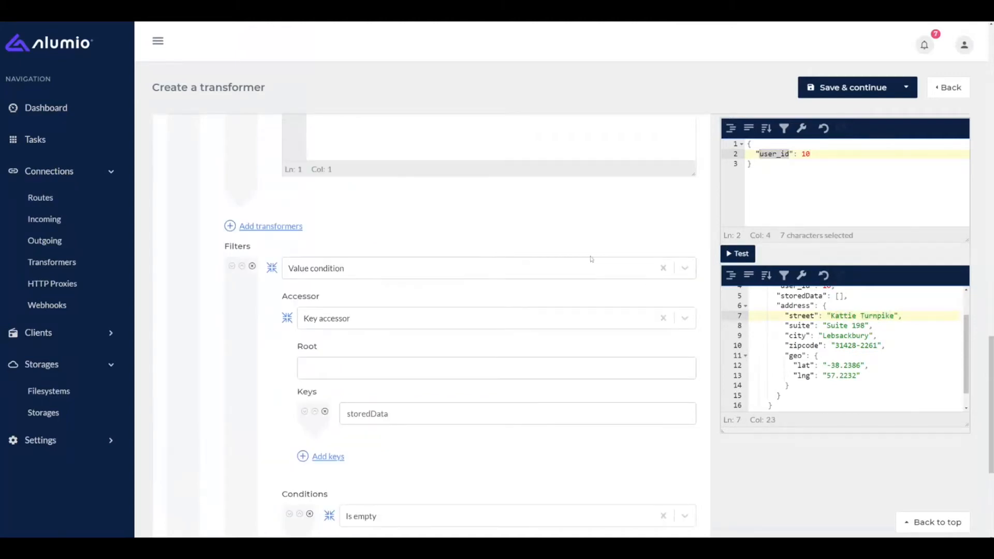
- Add a Value mapper transformer after the Merger Transformer inside the Conditional transformer
{"action": "scroll", "coordinate": [590, 262], "scroll_direction": "up", "scroll_amount": 2}
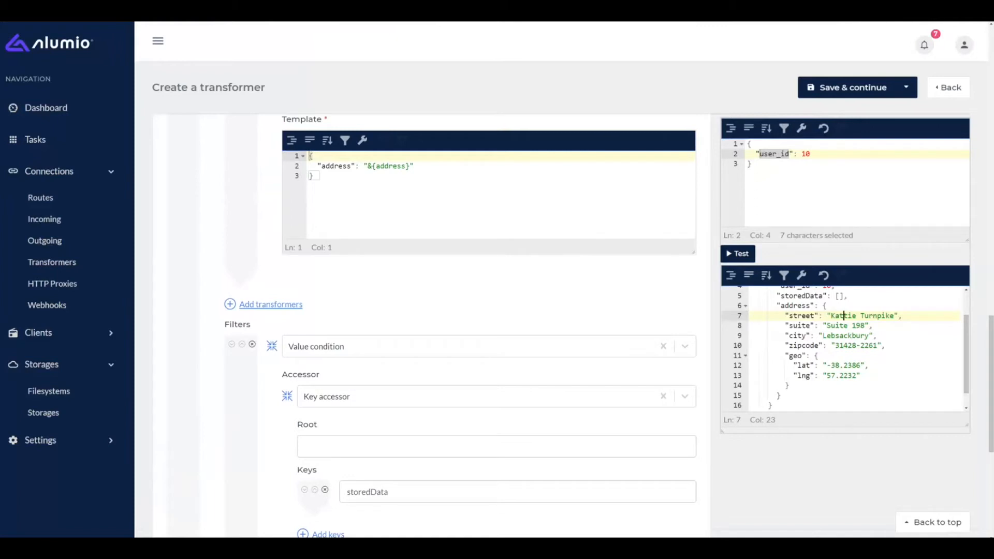
{"action": "left_click", "coordinate": [278, 306]}
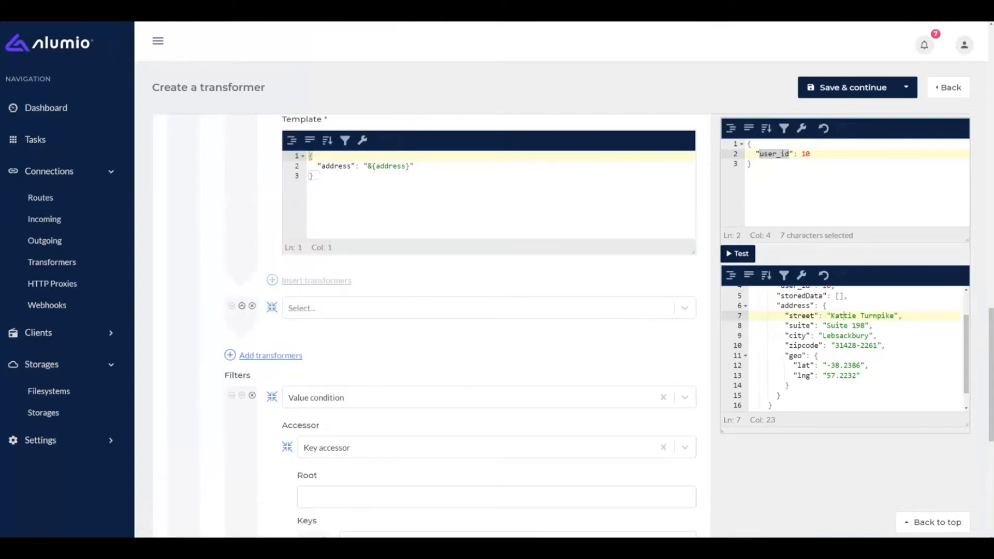
{"action": "double_click", "coordinate": [806, 154]}
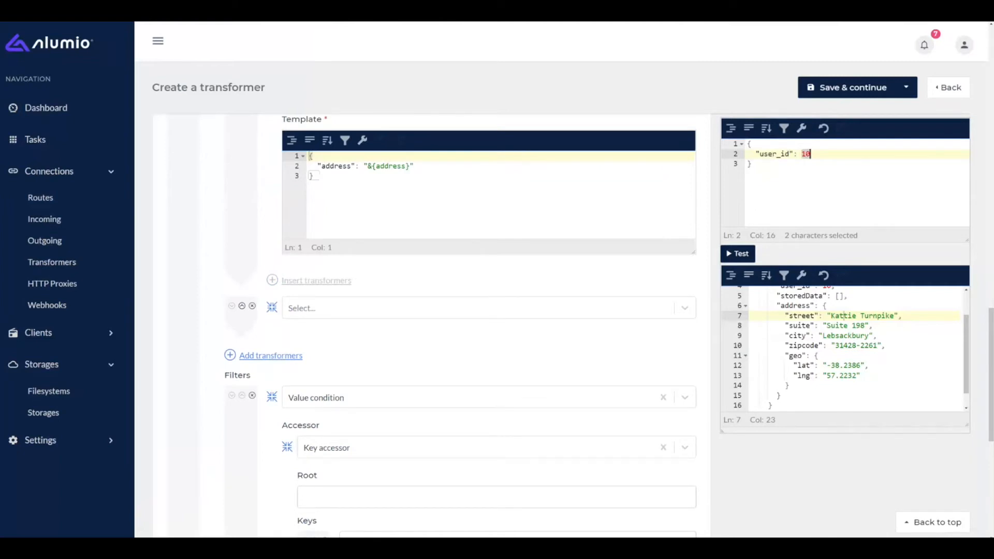
{"action": "left_click", "coordinate": [448, 300]}
{"action": "type", "text": "value"}
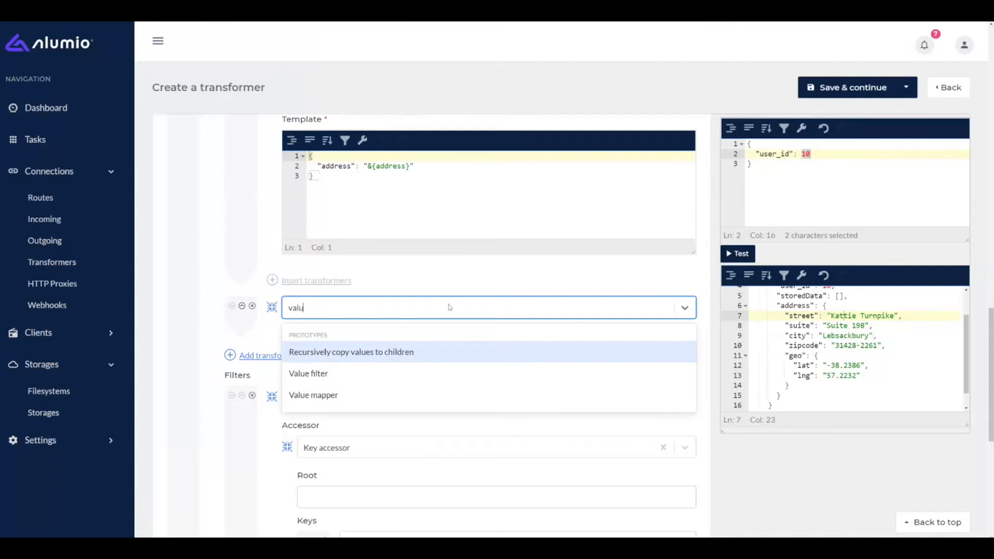
{"action": "key", "text": "Down"}
{"action": "key", "text": "Down"}
{"action": "key", "text": "Return"}
- Give the Value mapper a Key accessor that reads the key user_id
{"action": "left_click", "coordinate": [315, 357]}
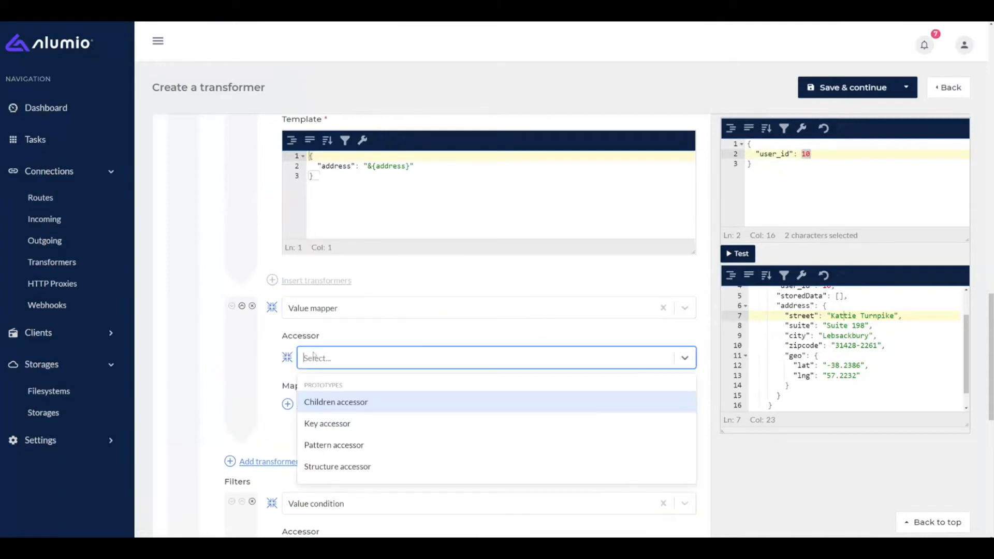
{"action": "left_click", "coordinate": [328, 423]}
{"action": "scroll", "coordinate": [328, 423], "scroll_direction": "down", "scroll_amount": 2}
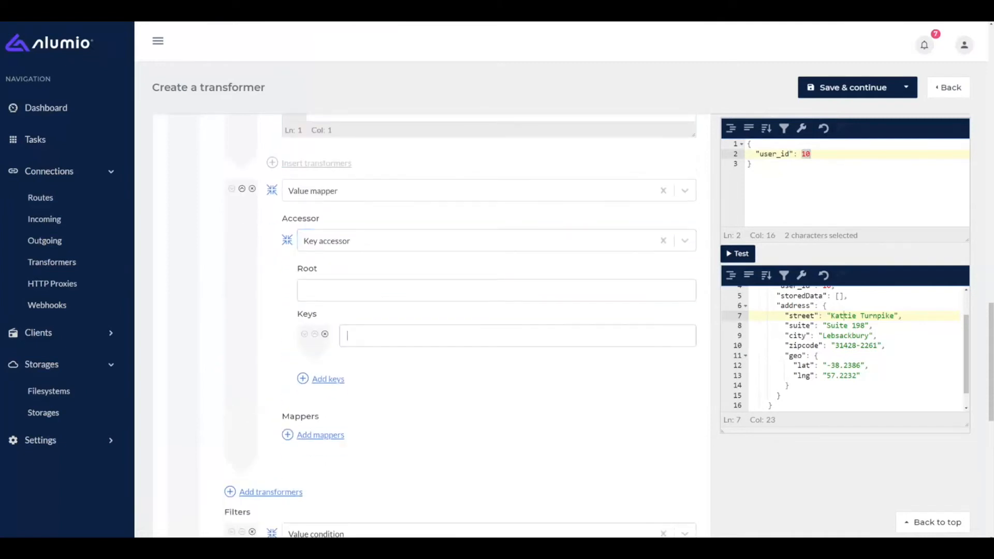
{"action": "type", "text": "user_id"}
- Add a Cast: String mapper for user_id, run the test and check the user_id value in the output
{"action": "left_click", "coordinate": [341, 434]}
{"action": "type", "text": "cast"}
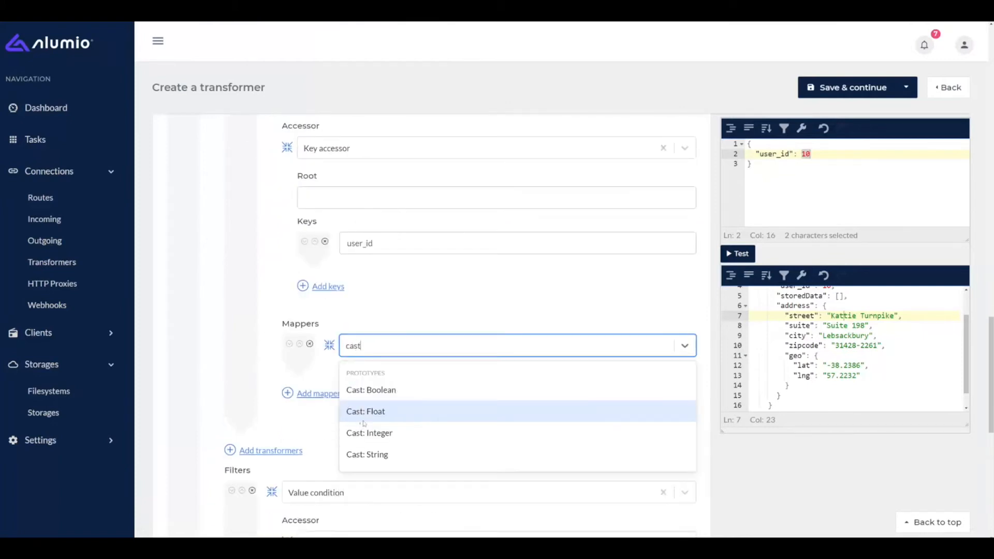
{"action": "left_click", "coordinate": [375, 455]}
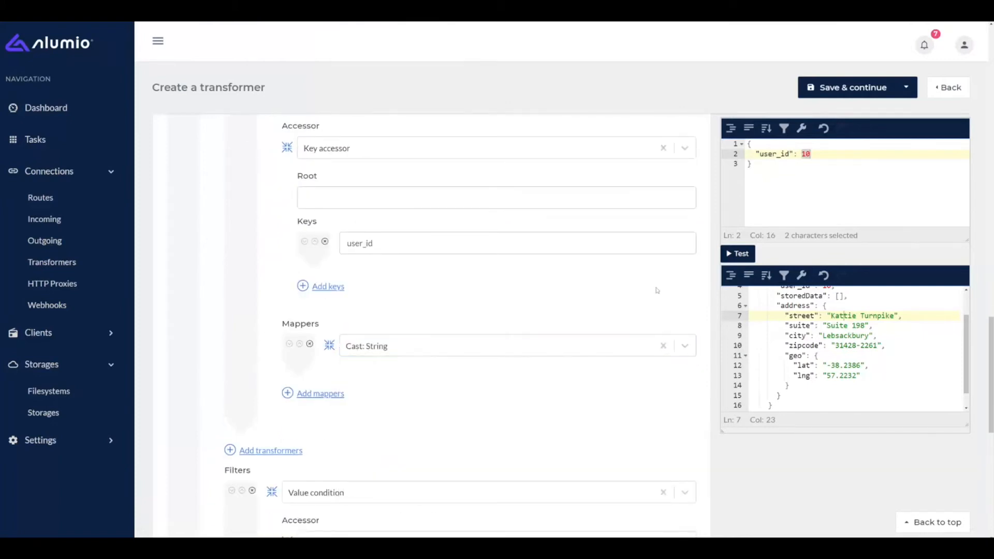
{"action": "left_click", "coordinate": [737, 254]}
{"action": "left_click_drag", "start_coordinate": [823, 321], "coordinate": [835, 321]}
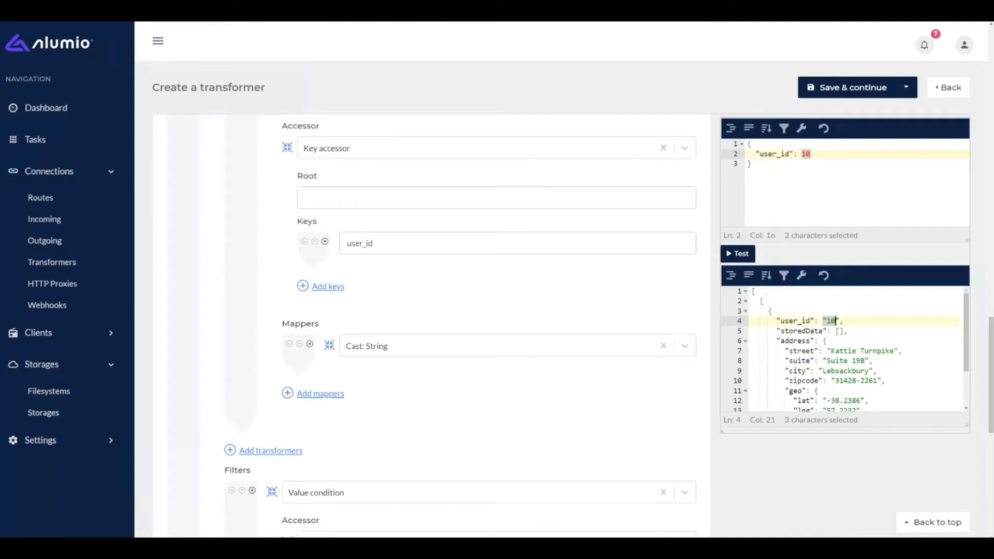
- Add a Write content to storage transformer after the Value mapper inside the Conditional transformer
{"action": "scroll", "coordinate": [598, 306], "scroll_direction": "down", "scroll_amount": 2}
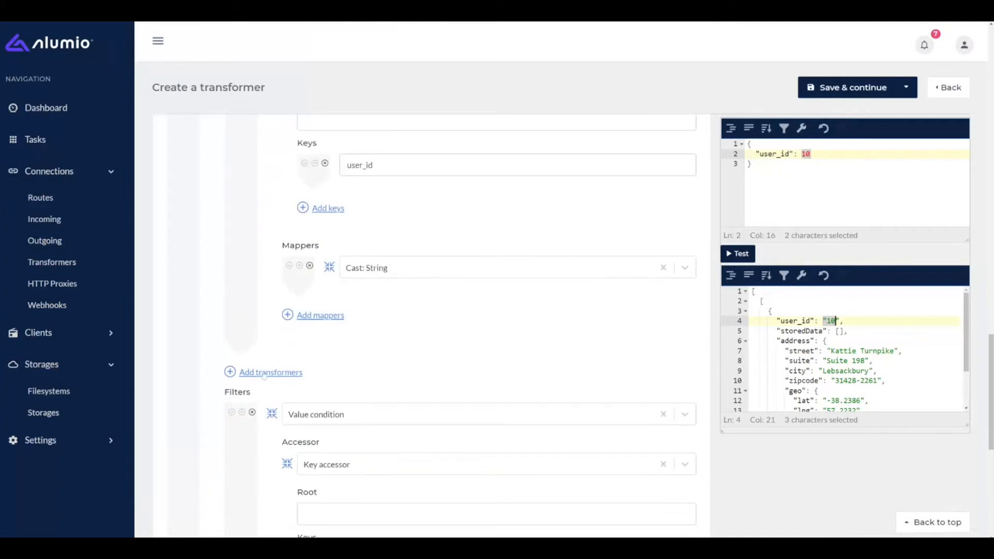
{"action": "left_click", "coordinate": [264, 371]}
{"action": "left_click", "coordinate": [326, 380]}
{"action": "type", "text": "writ"}
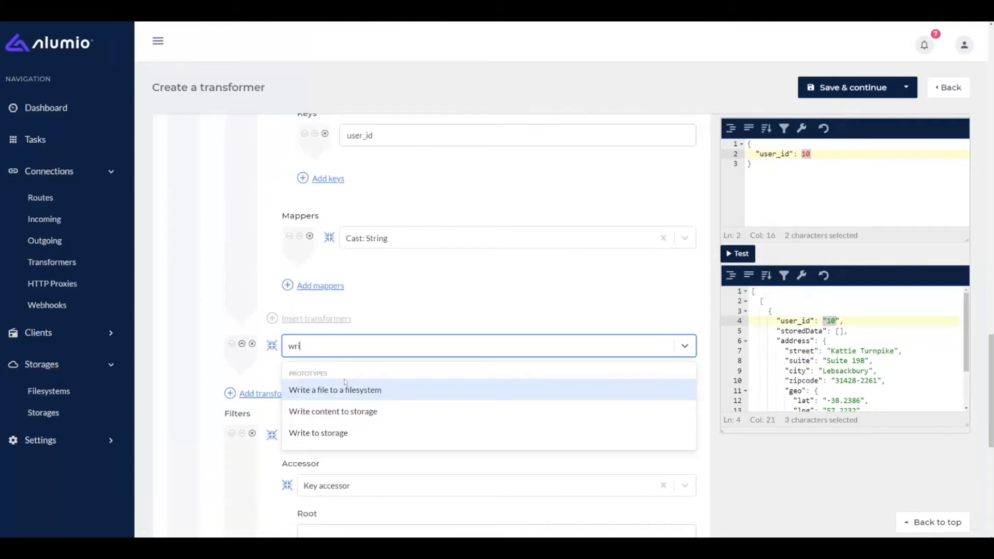
{"action": "key", "text": "Return"}
- Give the Write content to storage transformer a Key accessor that reads the key user_id
{"action": "left_click", "coordinate": [307, 397]}
{"action": "left_click", "coordinate": [327, 462]}
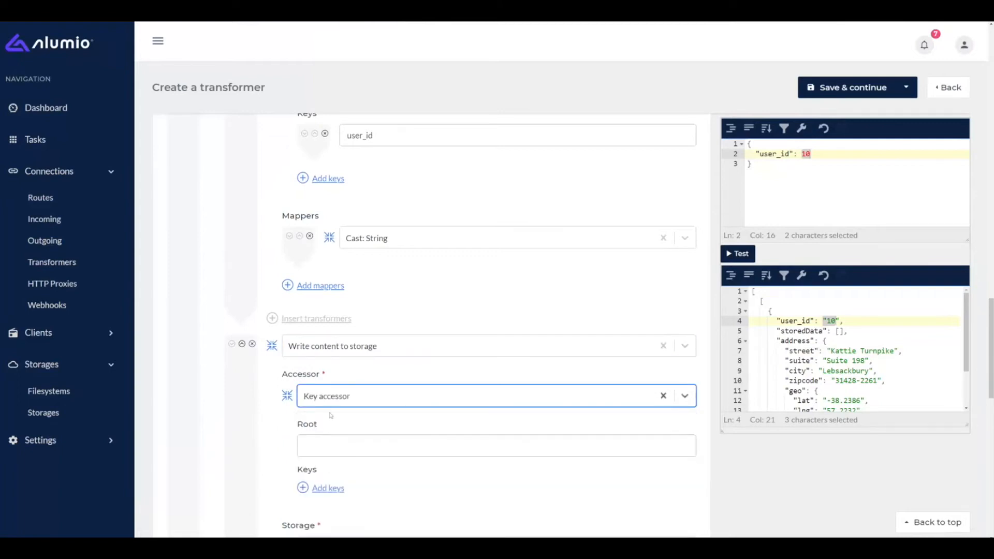
{"action": "scroll", "coordinate": [331, 415], "scroll_direction": "down", "scroll_amount": 2}
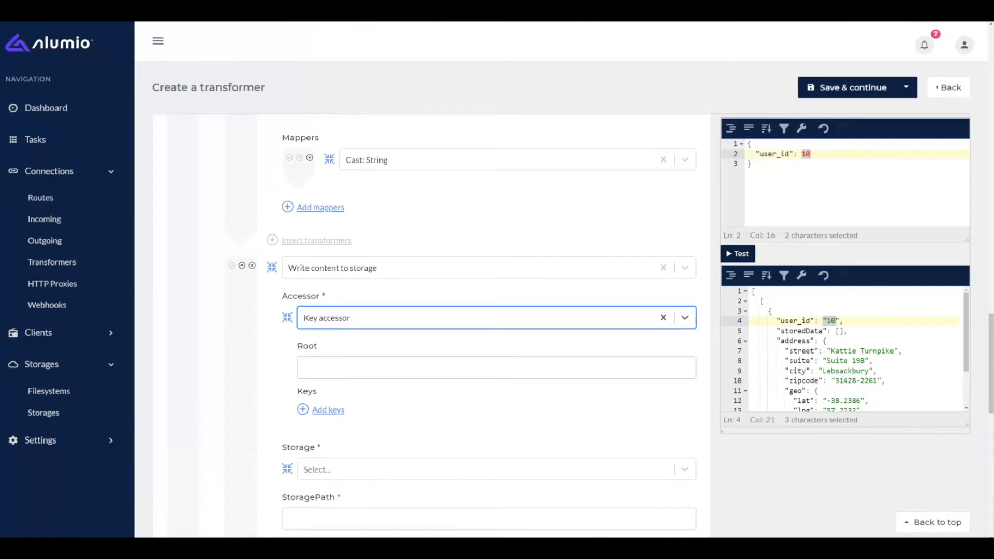
{"action": "left_click", "coordinate": [335, 412]}
{"action": "type", "text": "user_id"}
- Set the storage that the content is written to as JSONPlaceHolder User Storage
{"action": "scroll", "coordinate": [405, 403], "scroll_direction": "down", "scroll_amount": 1}
{"action": "scroll", "coordinate": [403, 406], "scroll_direction": "down", "scroll_amount": 3}
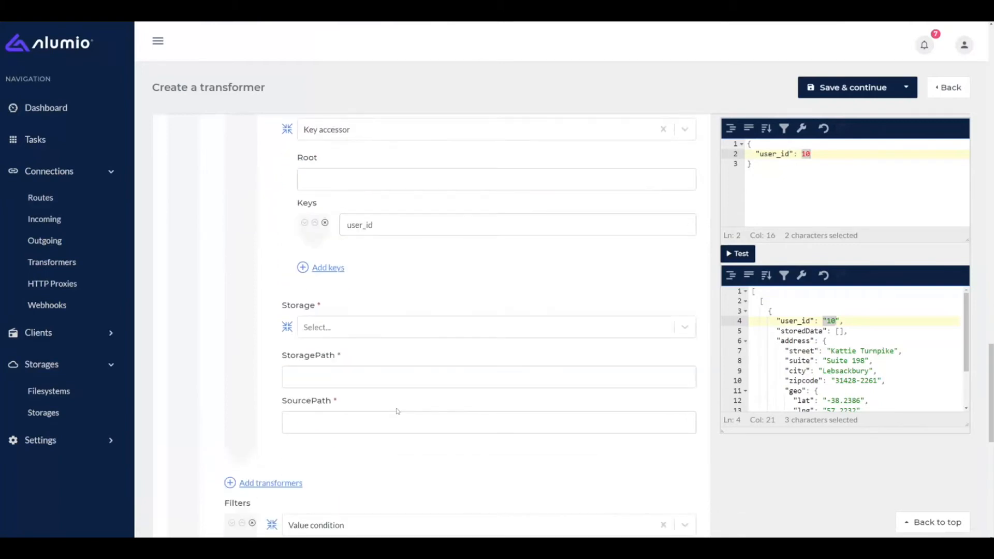
{"action": "left_click", "coordinate": [316, 322]}
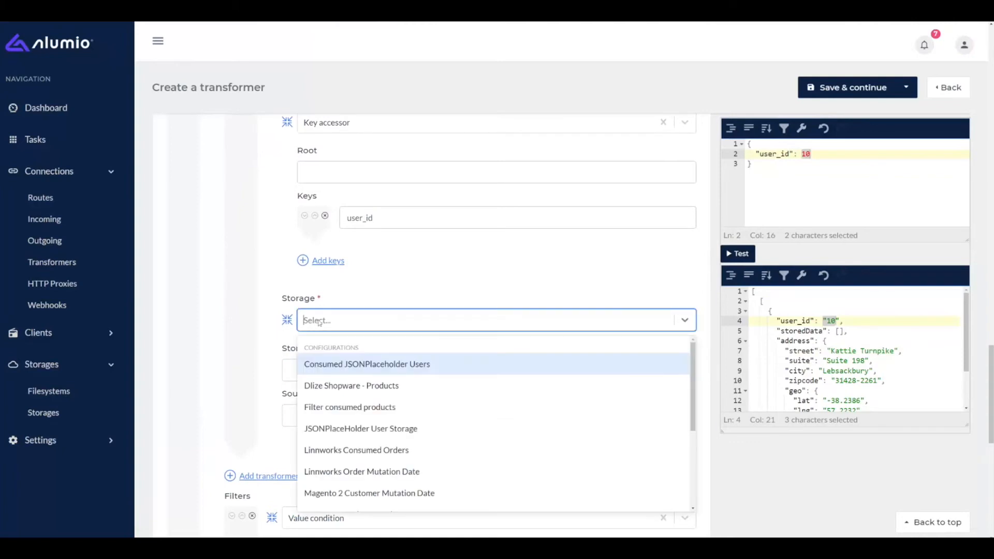
{"action": "left_click", "coordinate": [356, 429]}
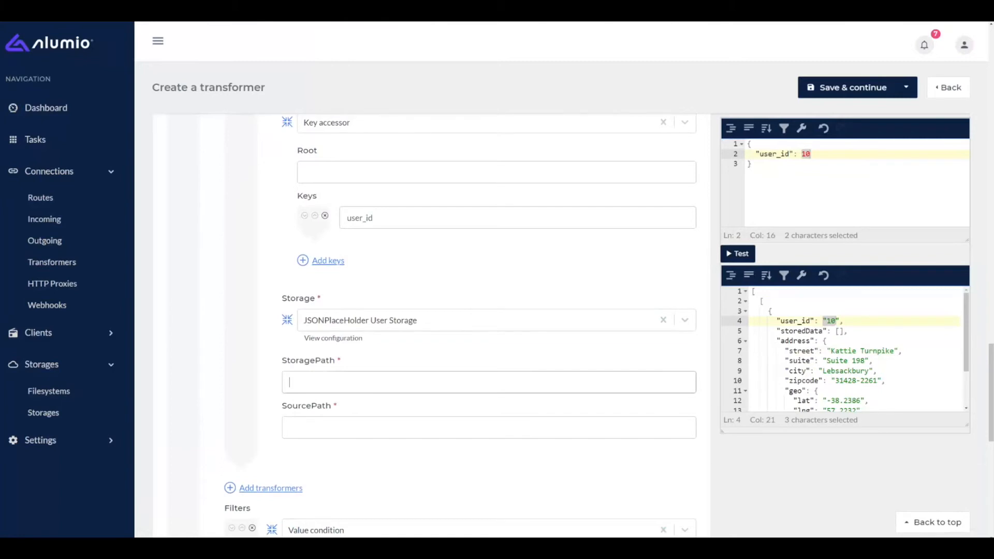
- Set both the StoragePath and the SourcePath of the Write content to storage transformer to address
{"action": "type", "text": "address"}
{"action": "key", "text": "Tab"}
{"action": "type", "text": "address"}
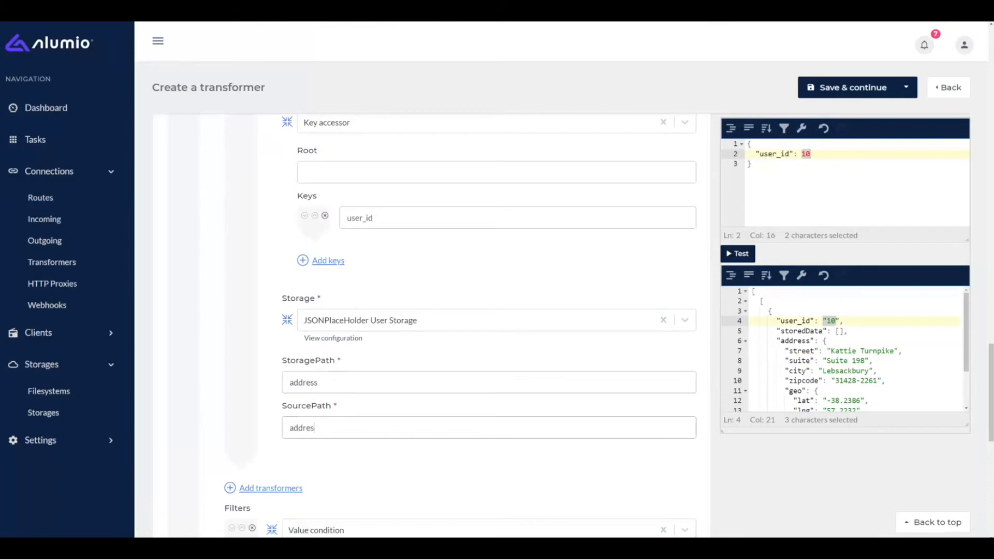
- Compare the address in the test output with the contents of entity 10 in JSONPlaceHolder User Storage
{"action": "left_click_drag", "start_coordinate": [788, 341], "coordinate": [823, 361]}
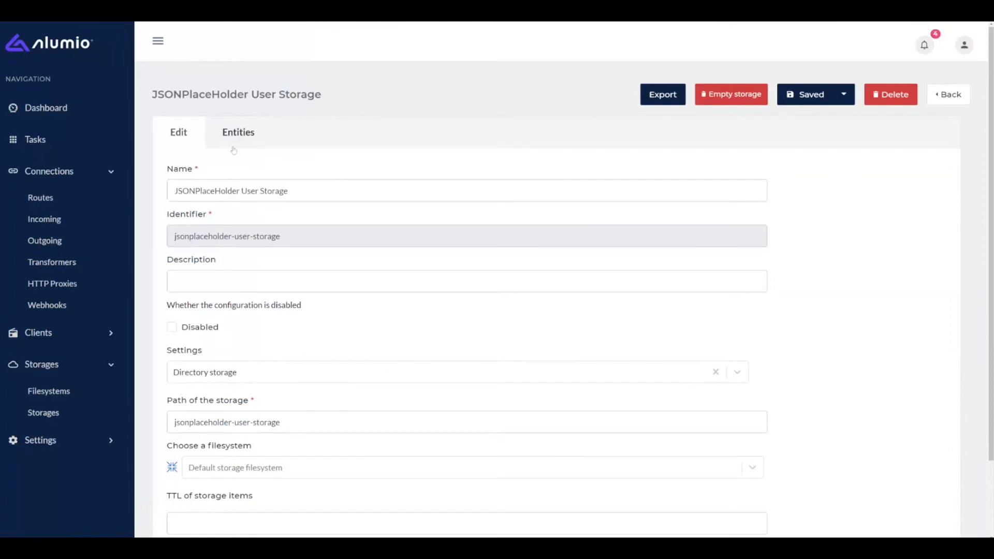
{"action": "left_click", "coordinate": [231, 137]}
{"action": "left_click", "coordinate": [828, 184]}
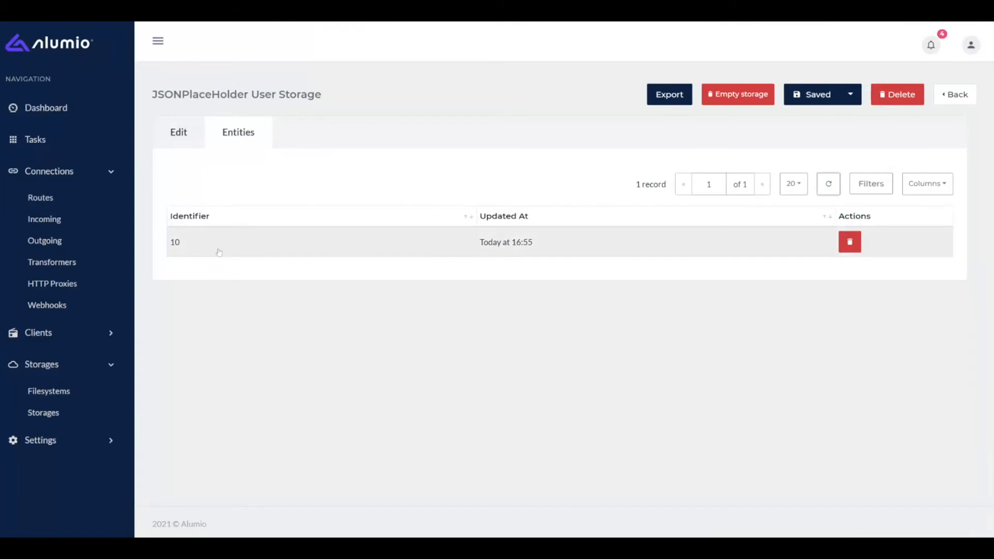
{"action": "left_click", "coordinate": [216, 251]}
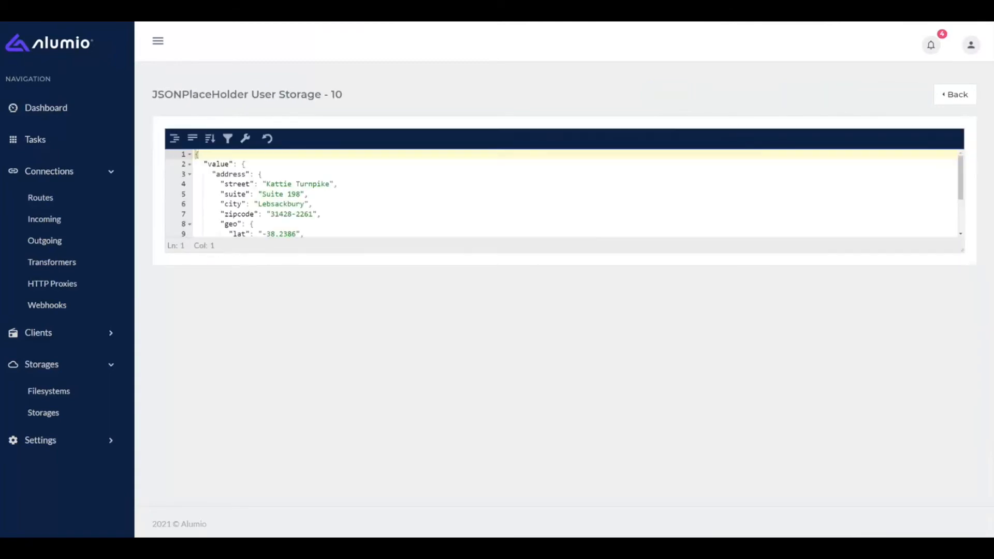
{"action": "left_click_drag", "start_coordinate": [257, 174], "coordinate": [216, 228]}
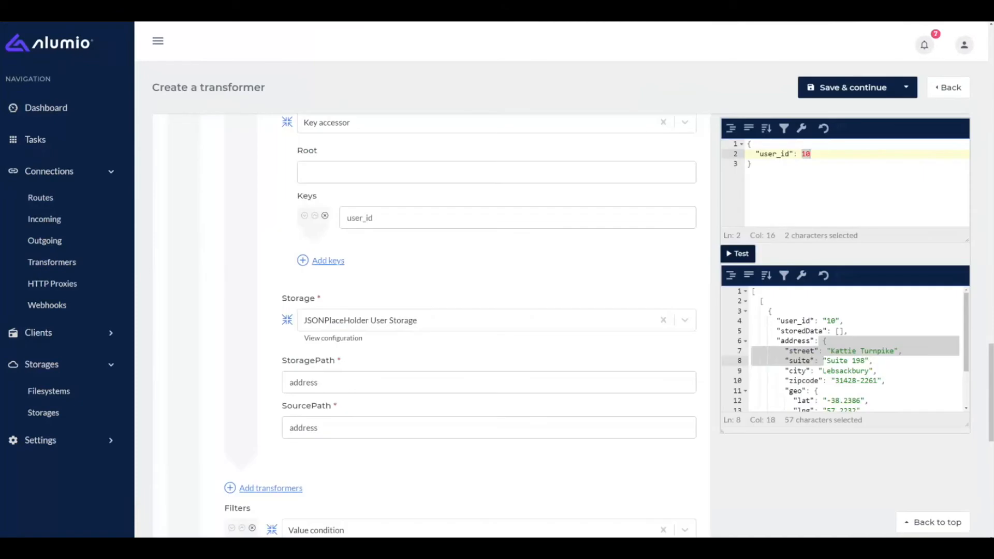
- Run the transformer test again and examine the storedData object in the output
{"action": "left_click", "coordinate": [824, 343]}
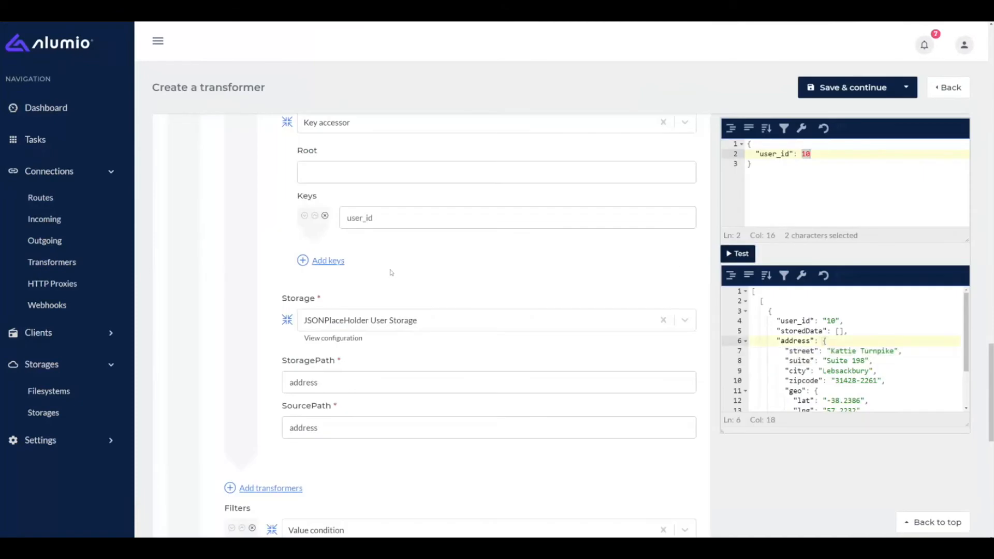
{"action": "left_click", "coordinate": [737, 254]}
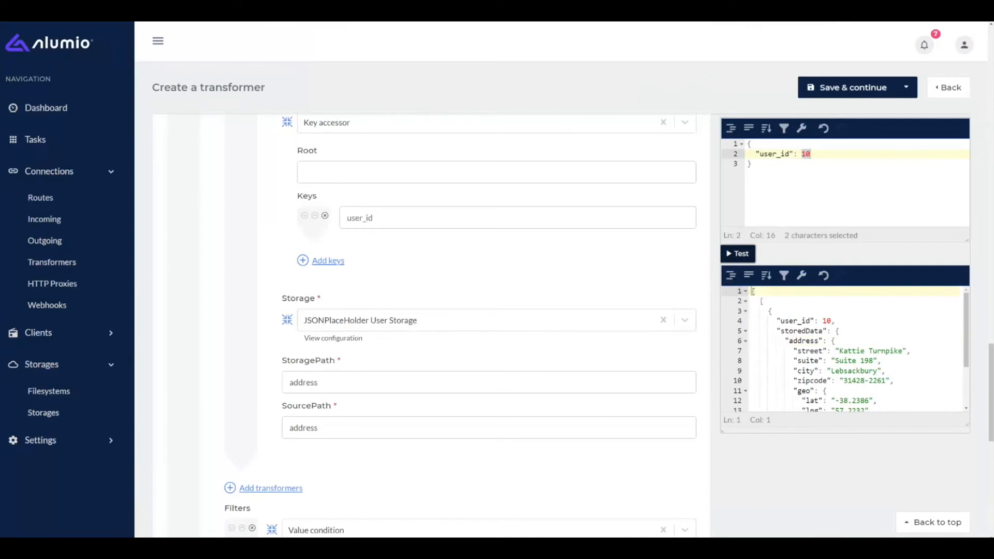
{"action": "left_click_drag", "start_coordinate": [832, 331], "coordinate": [827, 391]}
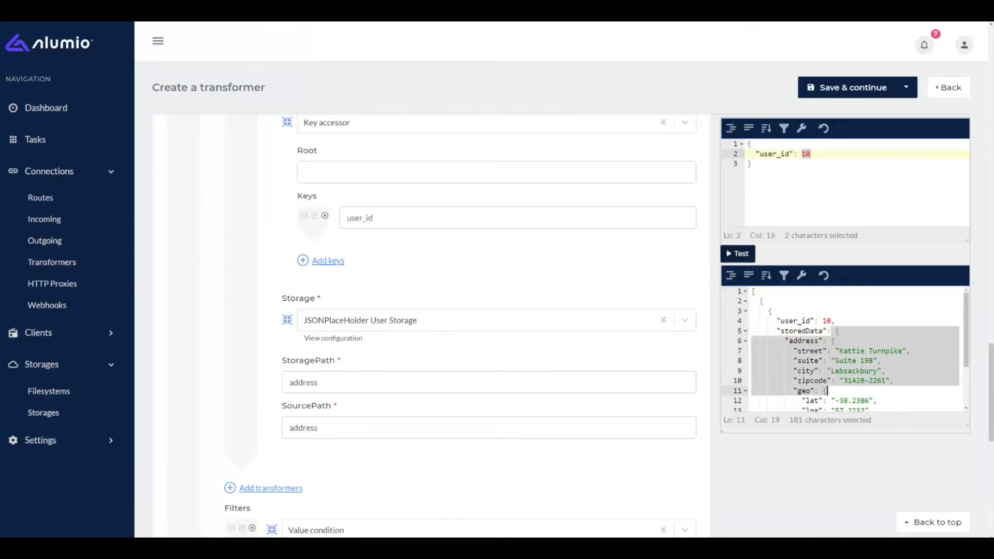
{"action": "scroll", "coordinate": [845, 349], "scroll_direction": "down", "scroll_amount": 1}
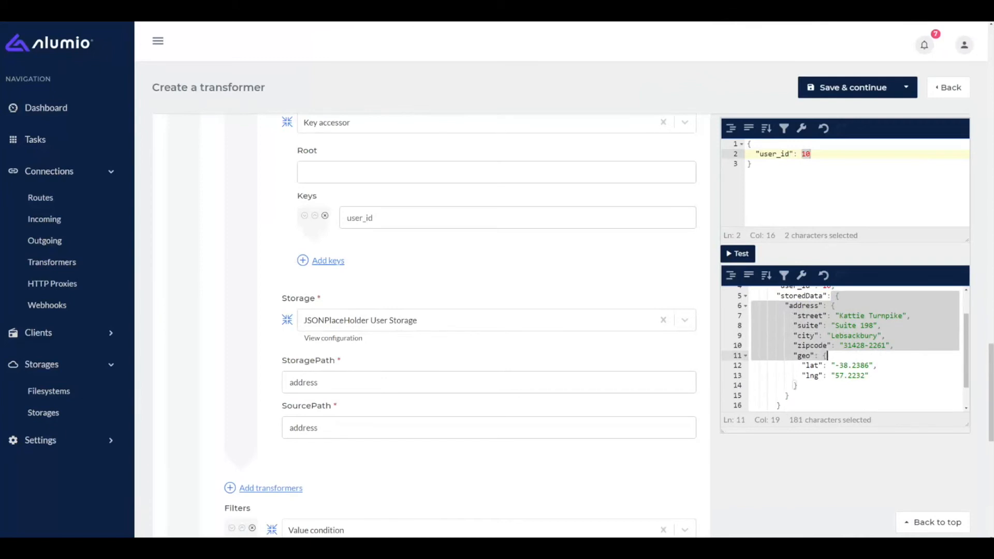
- Add a Move using a pattern transformer after the Conditional transformer
{"action": "scroll", "coordinate": [561, 344], "scroll_direction": "down", "scroll_amount": 9}
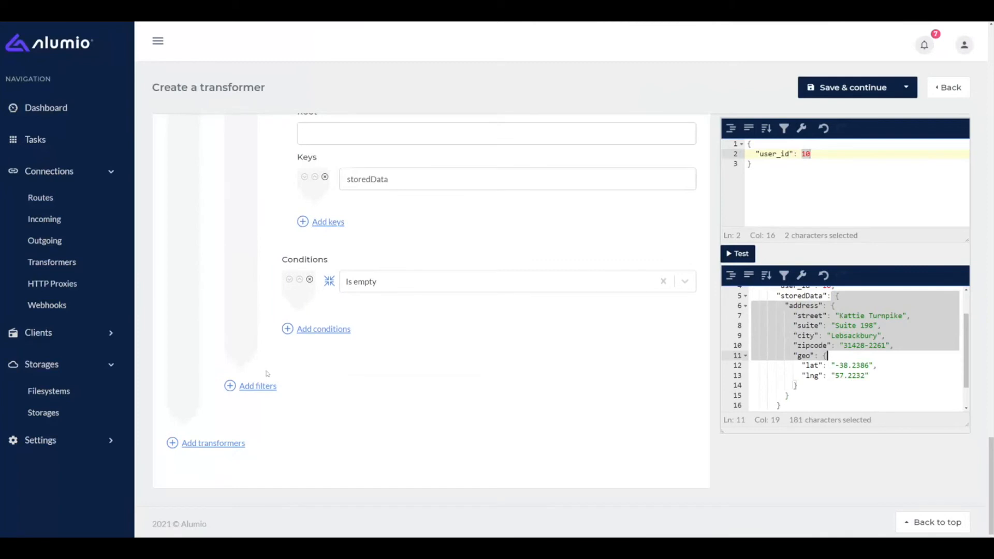
{"action": "left_click", "coordinate": [228, 444]}
{"action": "left_click", "coordinate": [264, 399]}
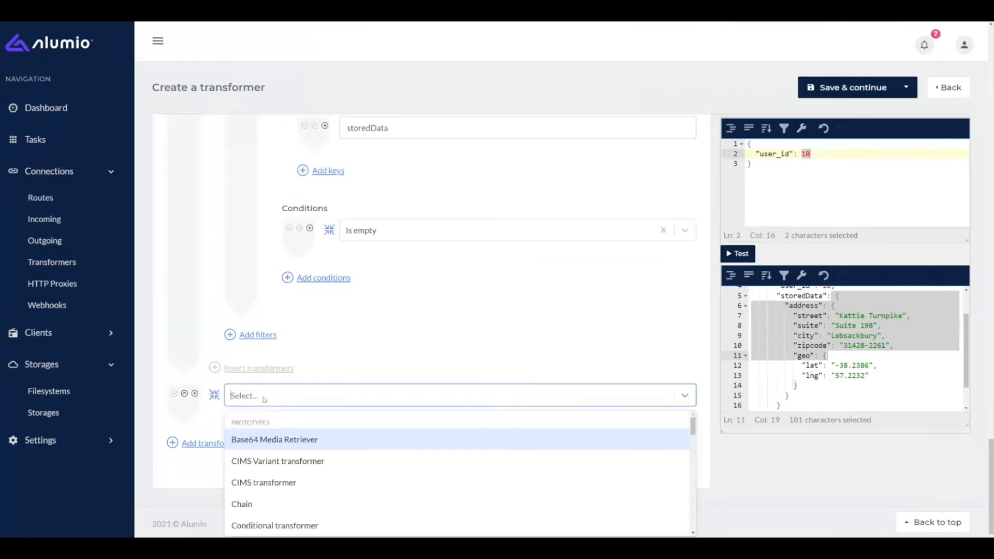
{"action": "type", "text": "move"}
{"action": "key", "text": "Down"}
{"action": "key", "text": "Return"}
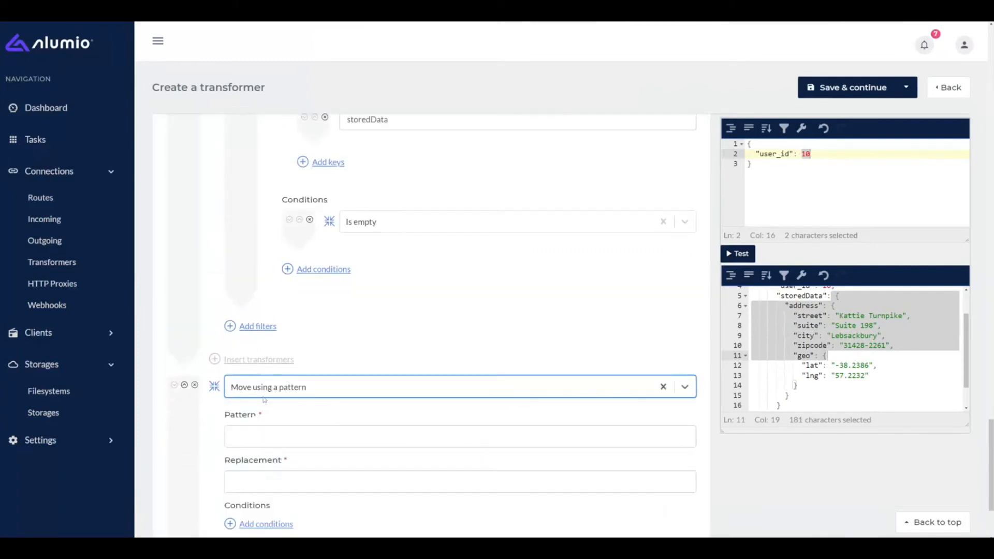
- Set the move Pattern to storedData.address and the Replacement to address, and test the transformer
{"action": "type", "text": "s"}
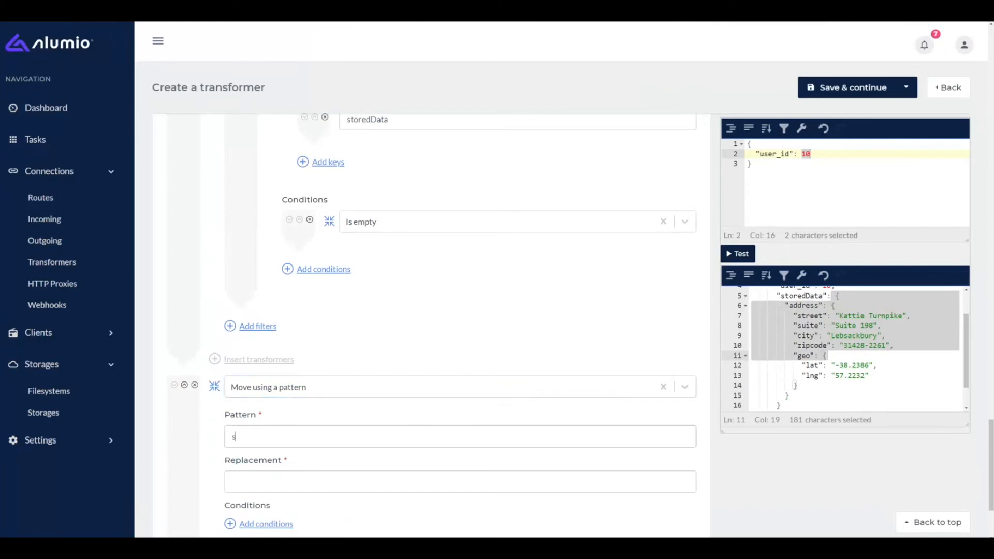
{"action": "type", "text": "toredData.a"}
{"action": "left_click", "coordinate": [273, 436]}
{"action": "type", "text": ".address"}
{"action": "key", "text": "Tab"}
{"action": "type", "text": "ddress"}
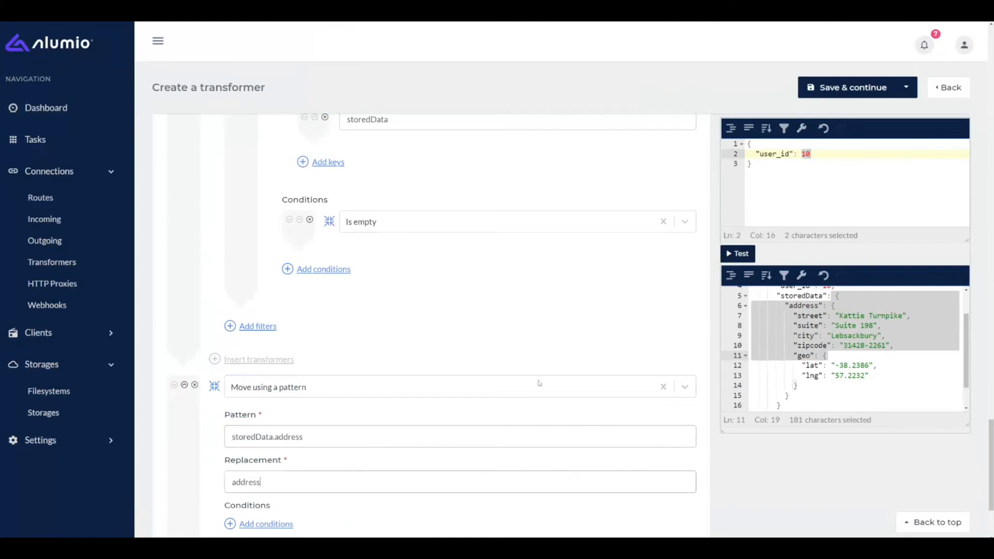
{"action": "left_click", "coordinate": [737, 254]}
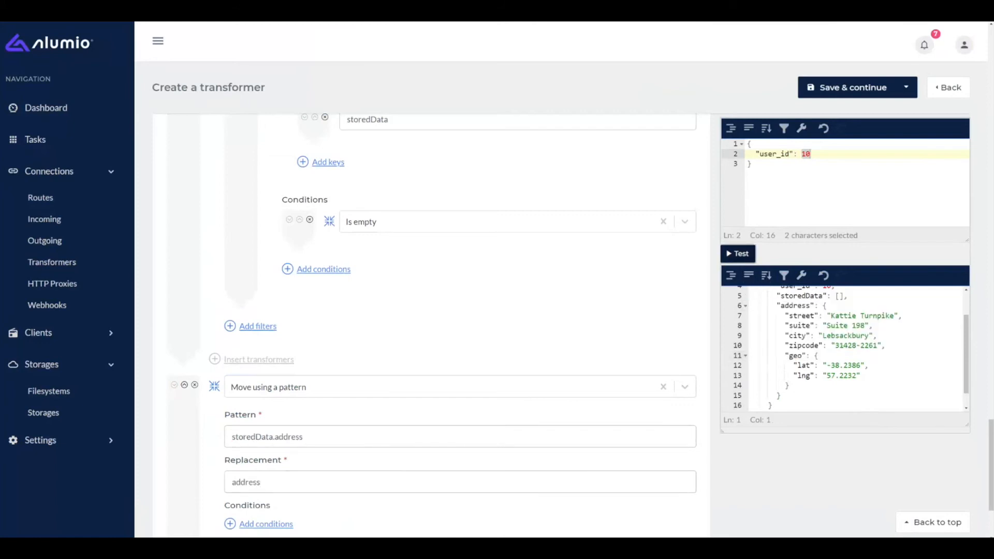
{"action": "left_click", "coordinate": [787, 305]}
- Add a Key filter transformer after the Move using a pattern transformer
{"action": "scroll", "coordinate": [243, 422], "scroll_direction": "down", "scroll_amount": 3}
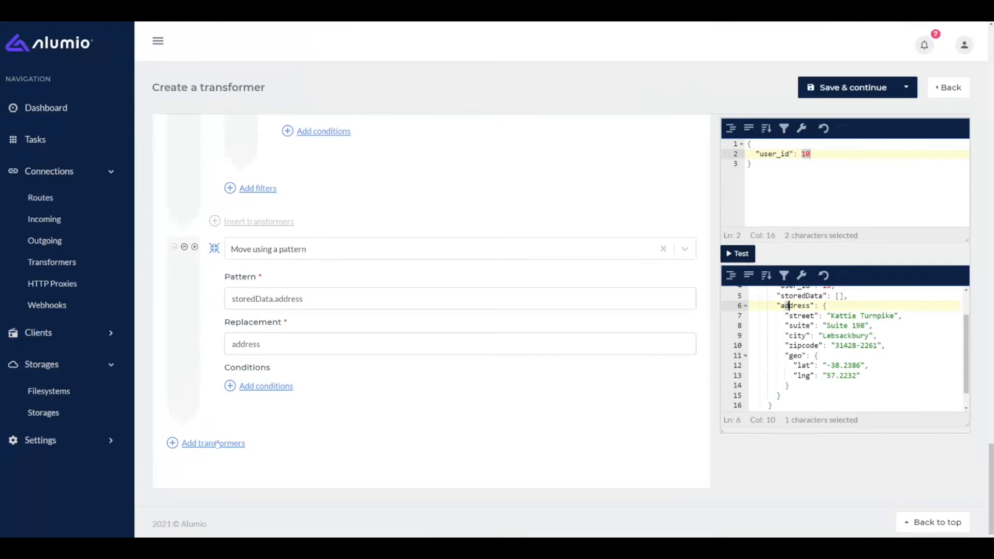
{"action": "left_click", "coordinate": [216, 444]}
{"action": "left_click", "coordinate": [261, 401]}
{"action": "type", "text": "ke"}
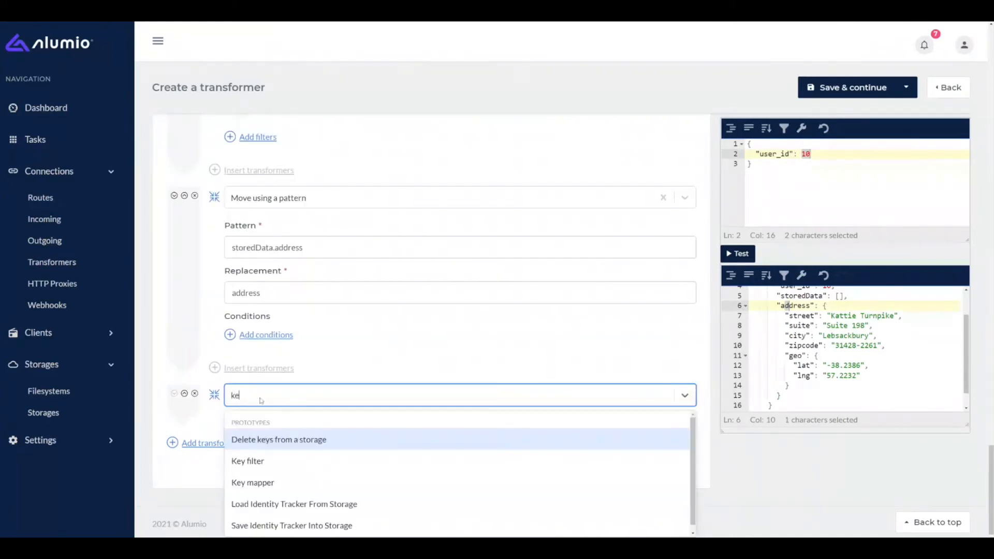
{"action": "type", "text": "y"}
{"action": "left_click", "coordinate": [248, 460]}
- Give the Key filter a Key accessor with the key storedData and run the transformer test
{"action": "left_click", "coordinate": [263, 412]}
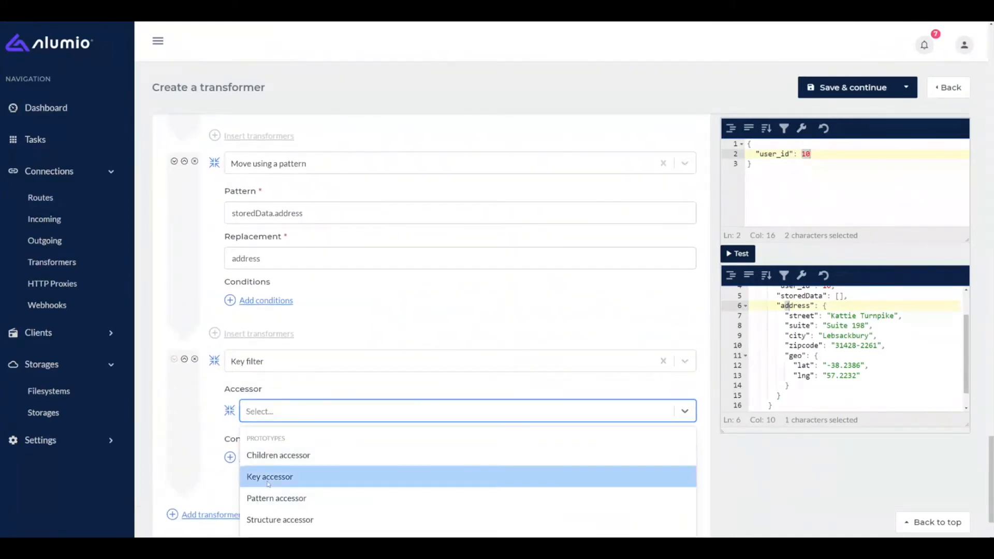
{"action": "left_click", "coordinate": [268, 476]}
{"action": "scroll", "coordinate": [268, 466], "scroll_direction": "down", "scroll_amount": 3}
{"action": "type", "text": "storedData"}
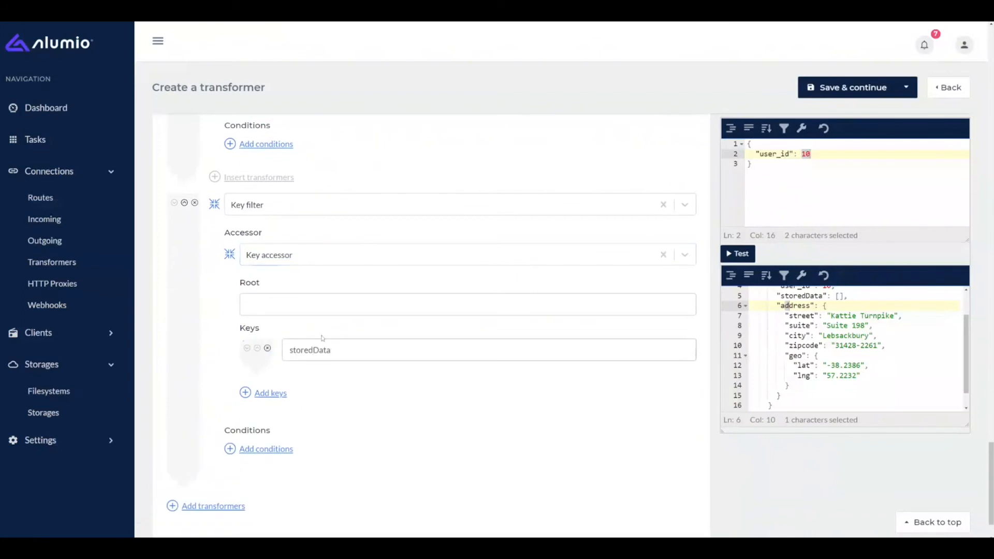
{"action": "left_click", "coordinate": [736, 254]}
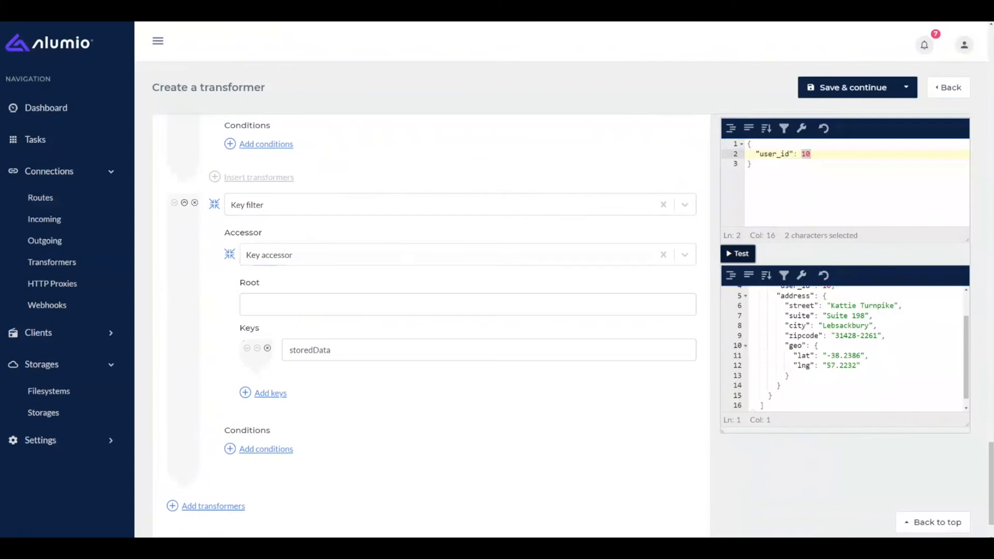
- Review the configuration from the Merger Transformer's storage lookup by user_id through the Conditional transformer's Is empty filter on storedData
{"action": "scroll", "coordinate": [444, 280], "scroll_direction": "up", "scroll_amount": 10}
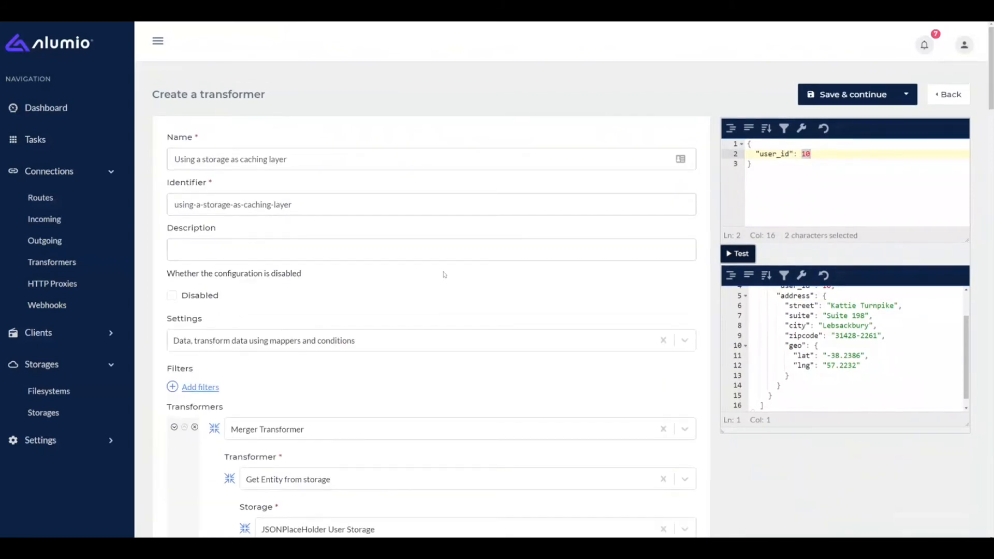
{"action": "scroll", "coordinate": [444, 275], "scroll_direction": "down", "scroll_amount": 2}
{"action": "scroll", "coordinate": [397, 277], "scroll_direction": "down", "scroll_amount": 2}
{"action": "scroll", "coordinate": [372, 278], "scroll_direction": "down", "scroll_amount": 3}
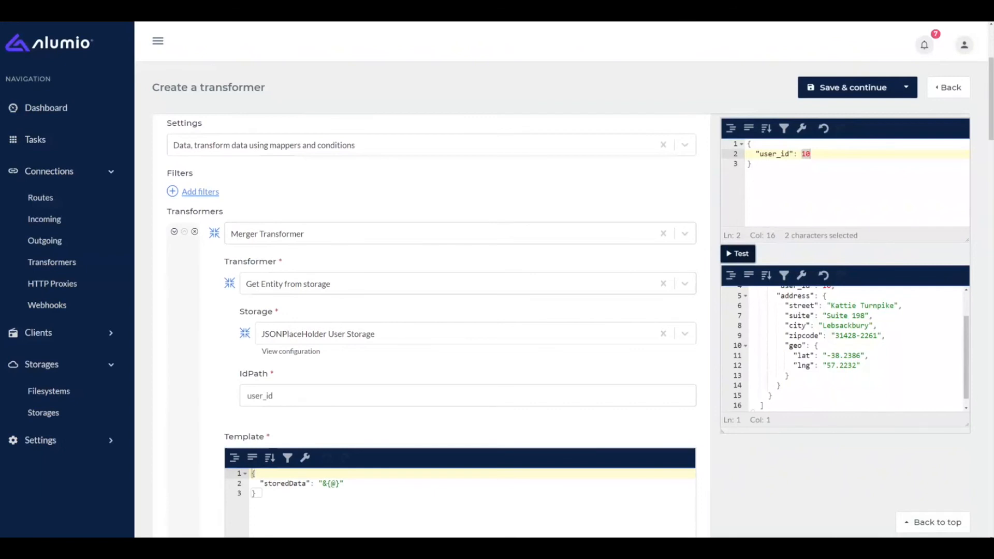
{"action": "scroll", "coordinate": [290, 310], "scroll_direction": "down", "scroll_amount": 2}
{"action": "left_click_drag", "start_coordinate": [273, 317], "coordinate": [246, 317]}
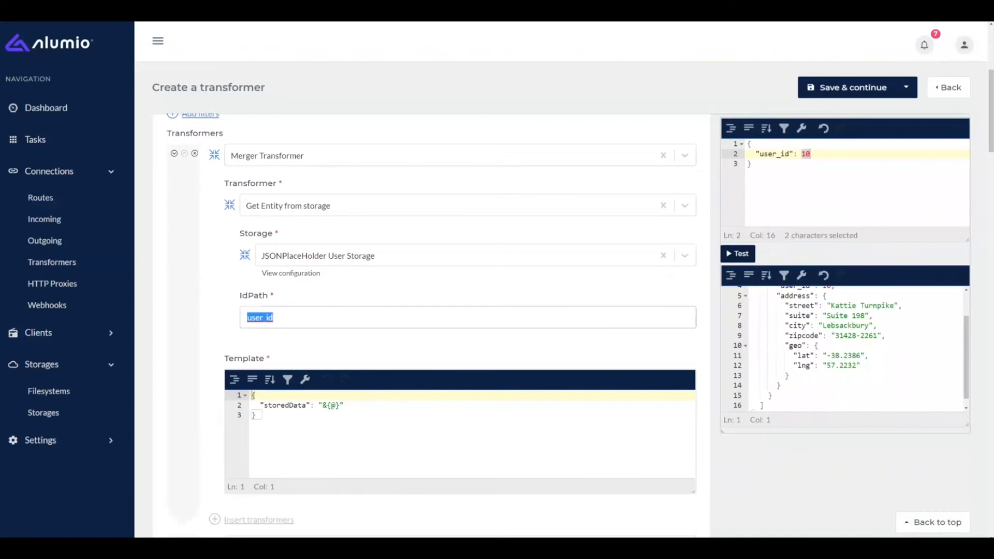
{"action": "scroll", "coordinate": [343, 297], "scroll_direction": "down", "scroll_amount": 5}
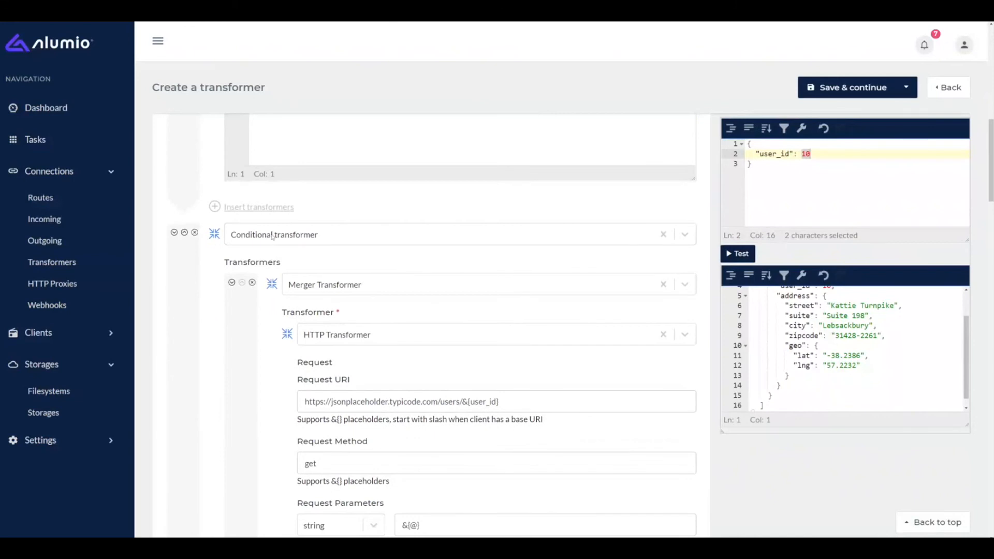
{"action": "scroll", "coordinate": [276, 244], "scroll_direction": "down", "scroll_amount": 3}
{"action": "scroll", "coordinate": [276, 244], "scroll_direction": "down", "scroll_amount": 13}
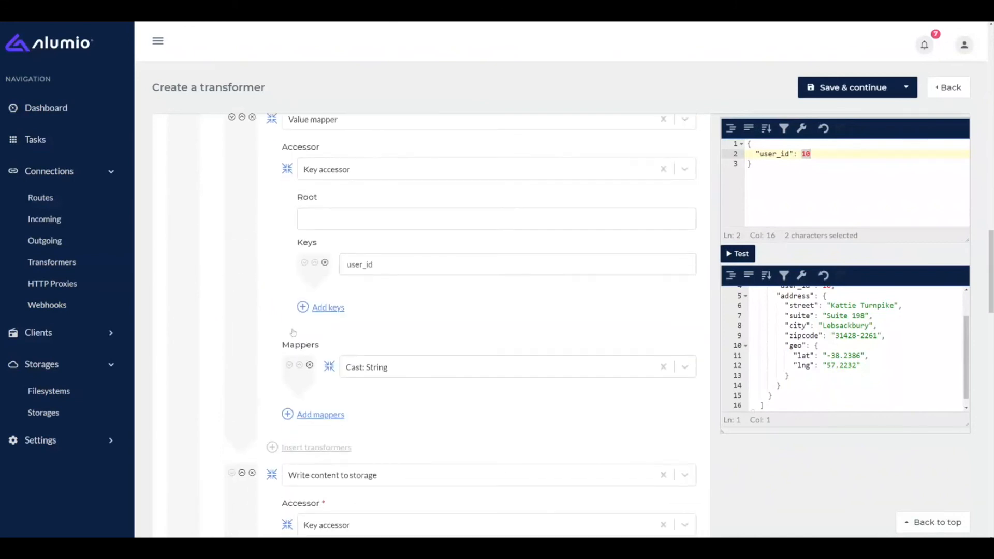
{"action": "scroll", "coordinate": [295, 328], "scroll_direction": "down", "scroll_amount": 11}
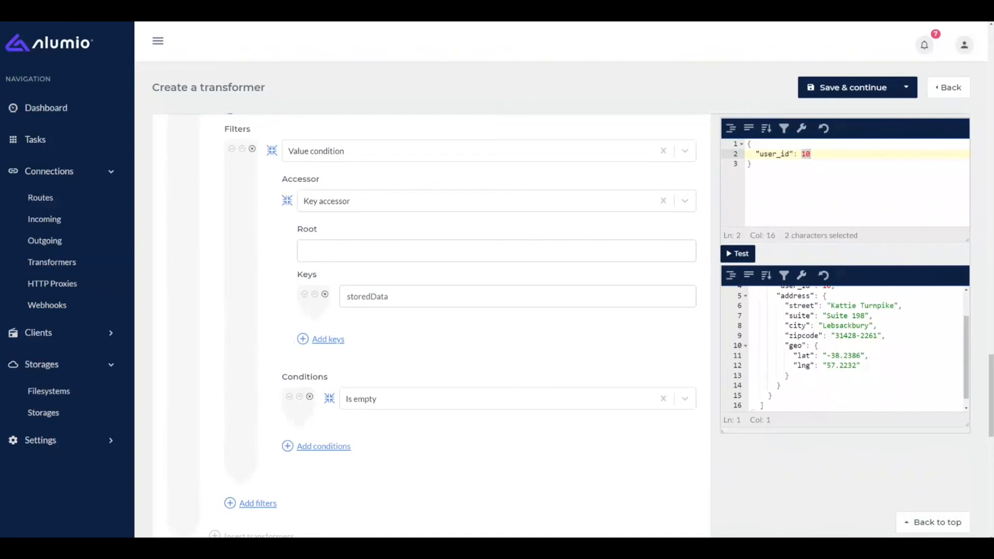
- Review the HTTP request, user_id string cast and storage write inside the Conditional transformer, plus the final pattern move and Key filter
{"action": "scroll", "coordinate": [314, 296], "scroll_direction": "up", "scroll_amount": 10}
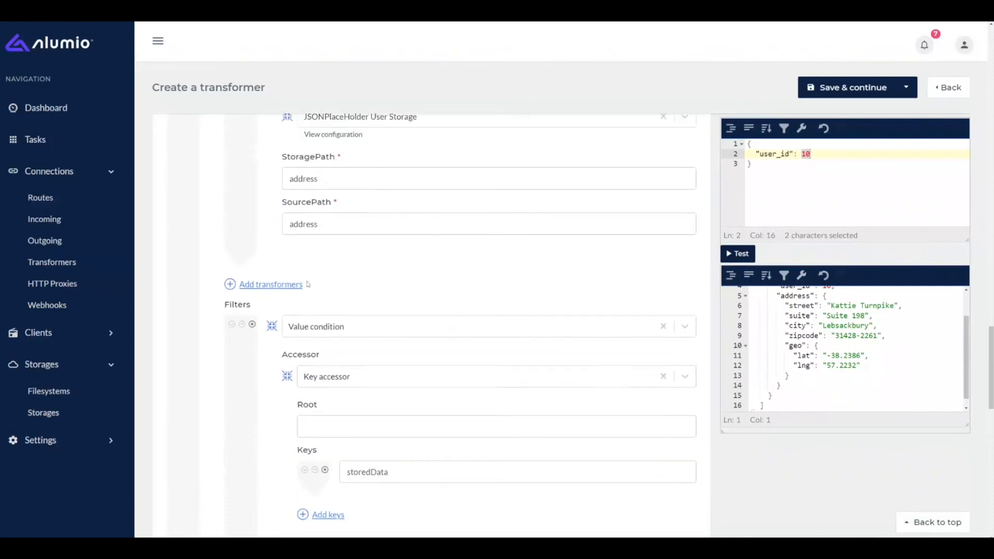
{"action": "scroll", "coordinate": [313, 296], "scroll_direction": "up", "scroll_amount": 15}
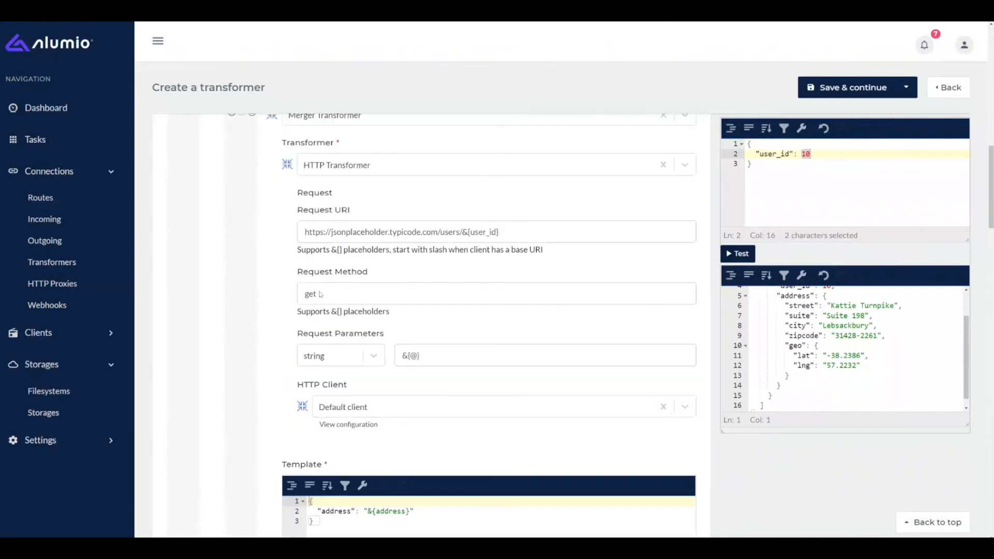
{"action": "scroll", "coordinate": [323, 296], "scroll_direction": "down", "scroll_amount": 1}
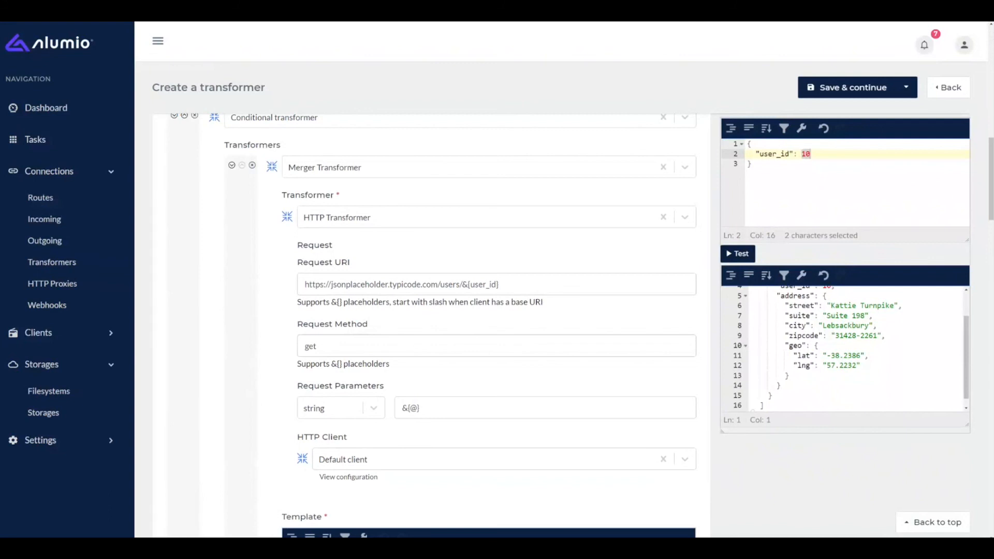
{"action": "scroll", "coordinate": [461, 326], "scroll_direction": "down", "scroll_amount": 10}
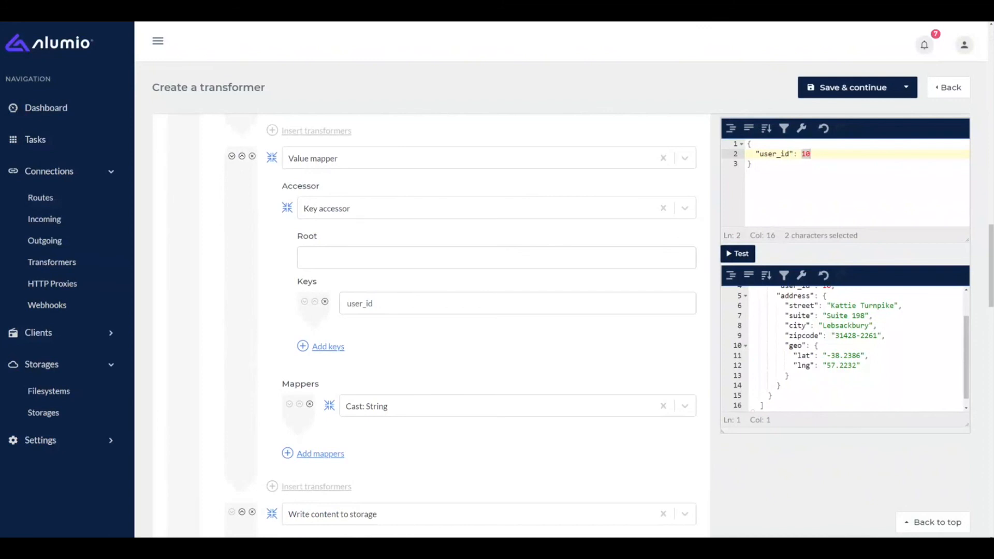
{"action": "scroll", "coordinate": [335, 310], "scroll_direction": "down", "scroll_amount": 7}
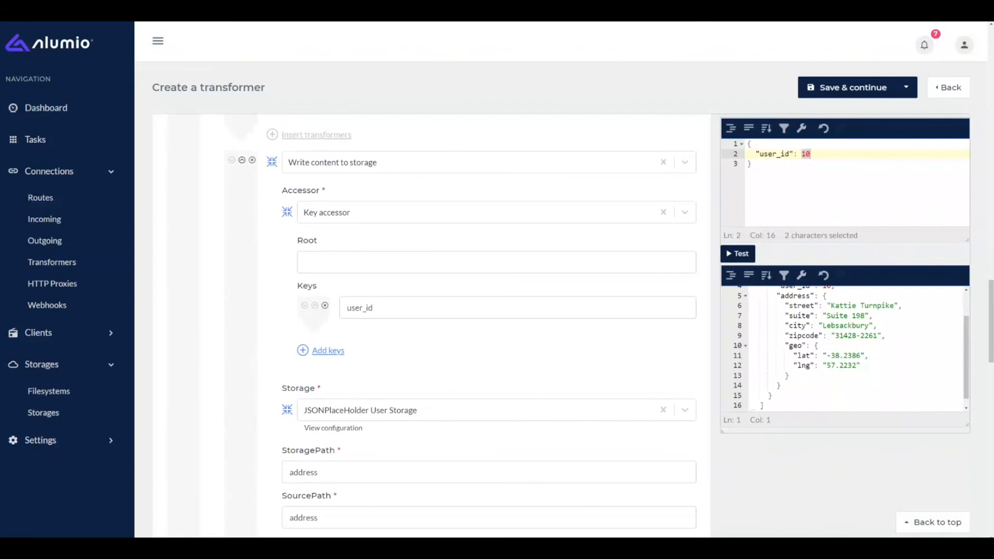
{"action": "scroll", "coordinate": [348, 204], "scroll_direction": "down", "scroll_amount": 1}
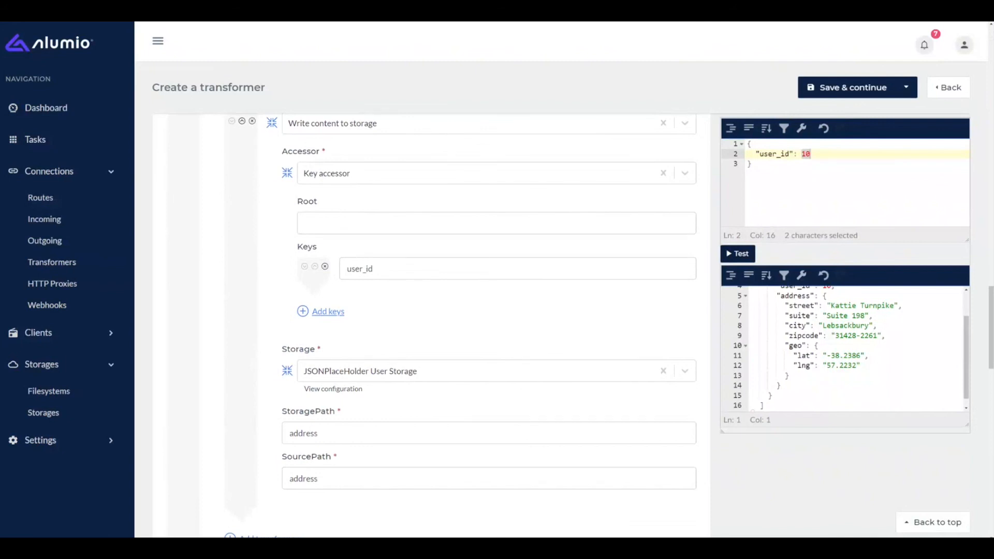
{"action": "scroll", "coordinate": [360, 288], "scroll_direction": "down", "scroll_amount": 2}
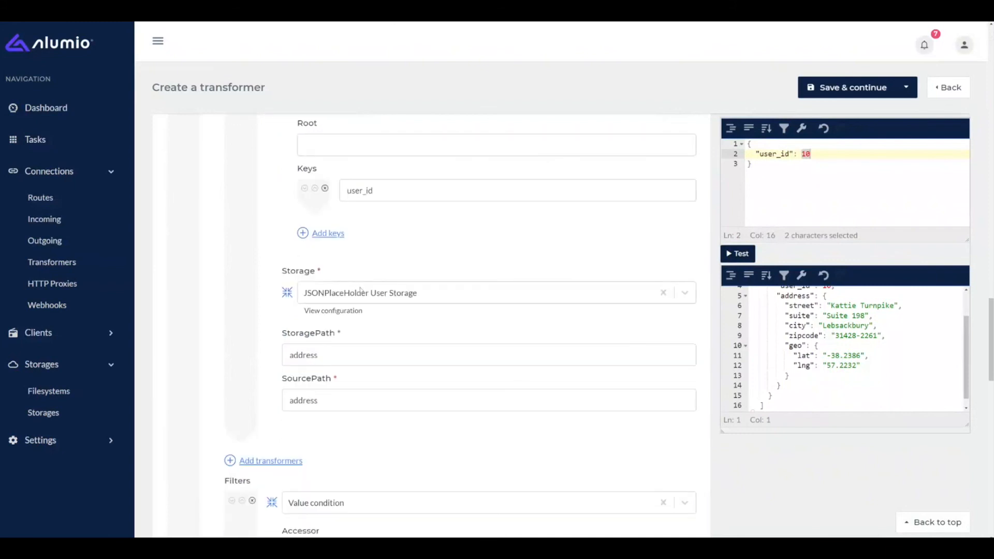
{"action": "scroll", "coordinate": [431, 326], "scroll_direction": "down", "scroll_amount": 2}
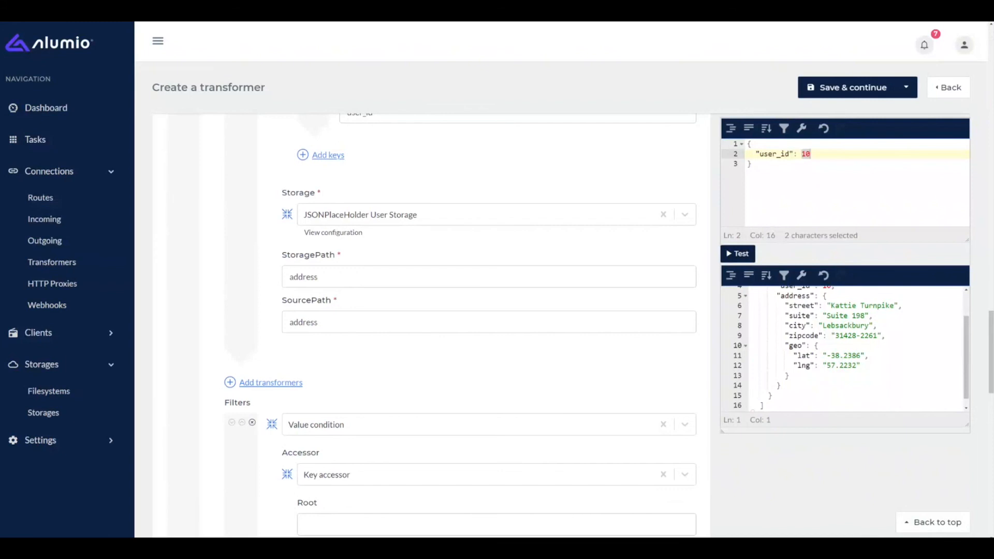
{"action": "scroll", "coordinate": [342, 296], "scroll_direction": "down", "scroll_amount": 10}
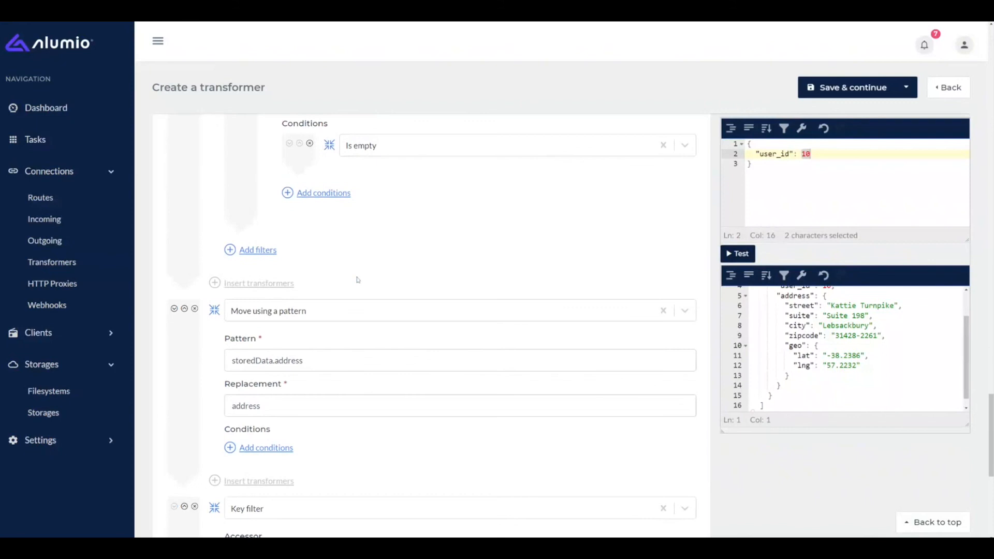
{"action": "scroll", "coordinate": [357, 280], "scroll_direction": "down", "scroll_amount": 1}
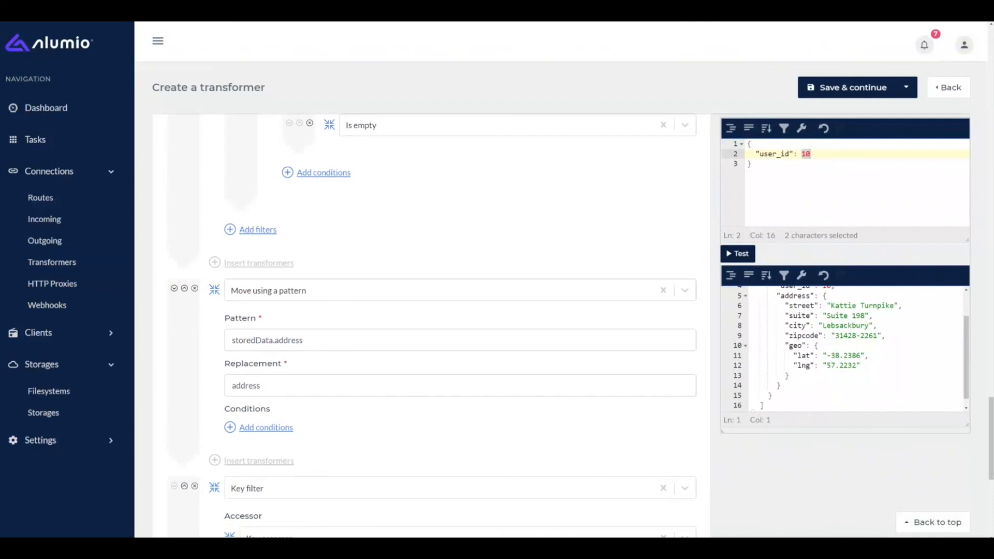
{"action": "scroll", "coordinate": [319, 302], "scroll_direction": "down", "scroll_amount": 6}
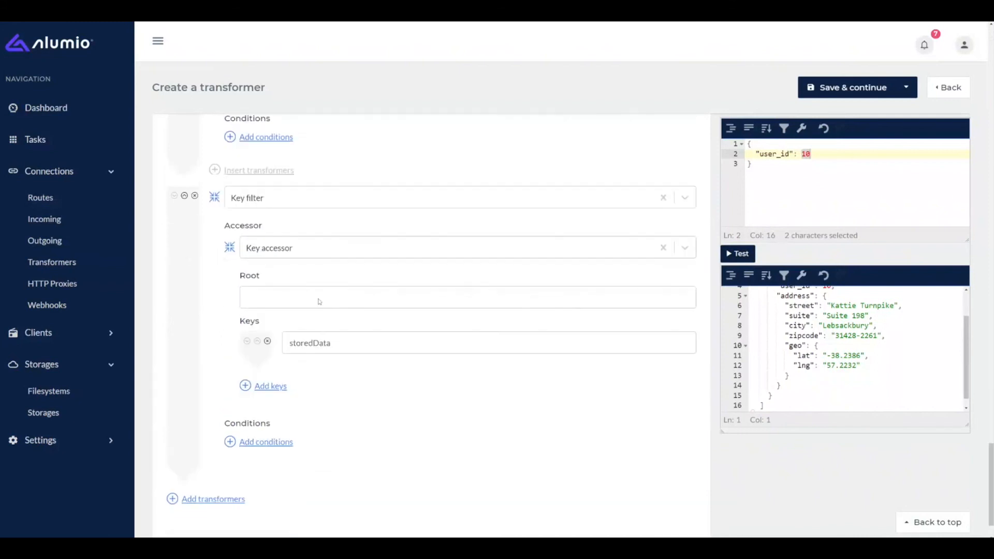